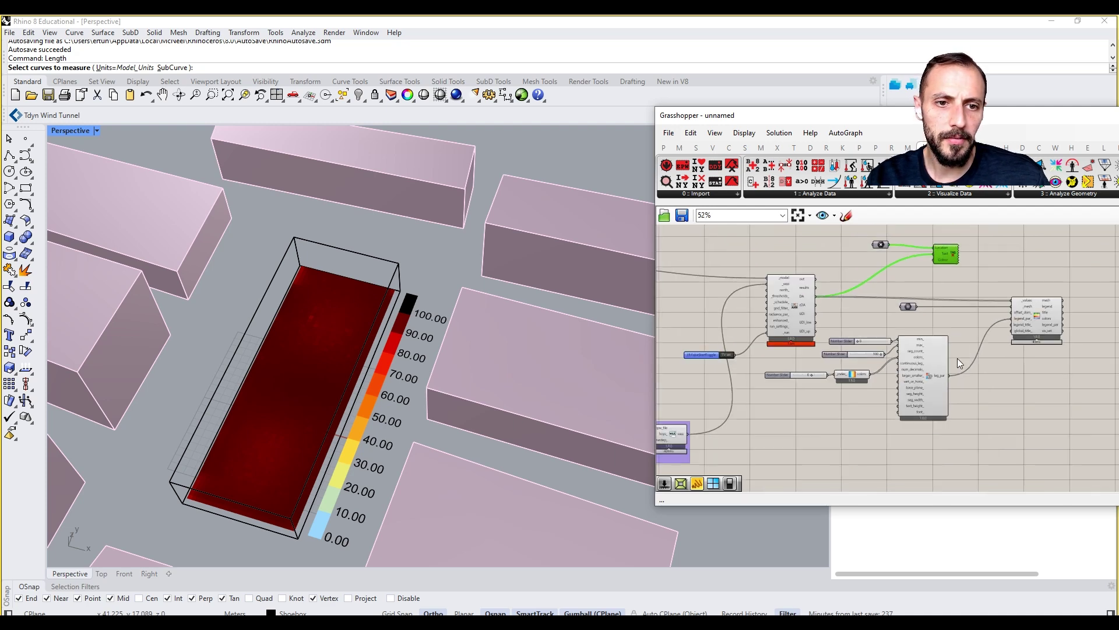
Create a new Rhino layer named 'Option1_all windows' beneath Option1.
scroll(850, 365, "up", 5)
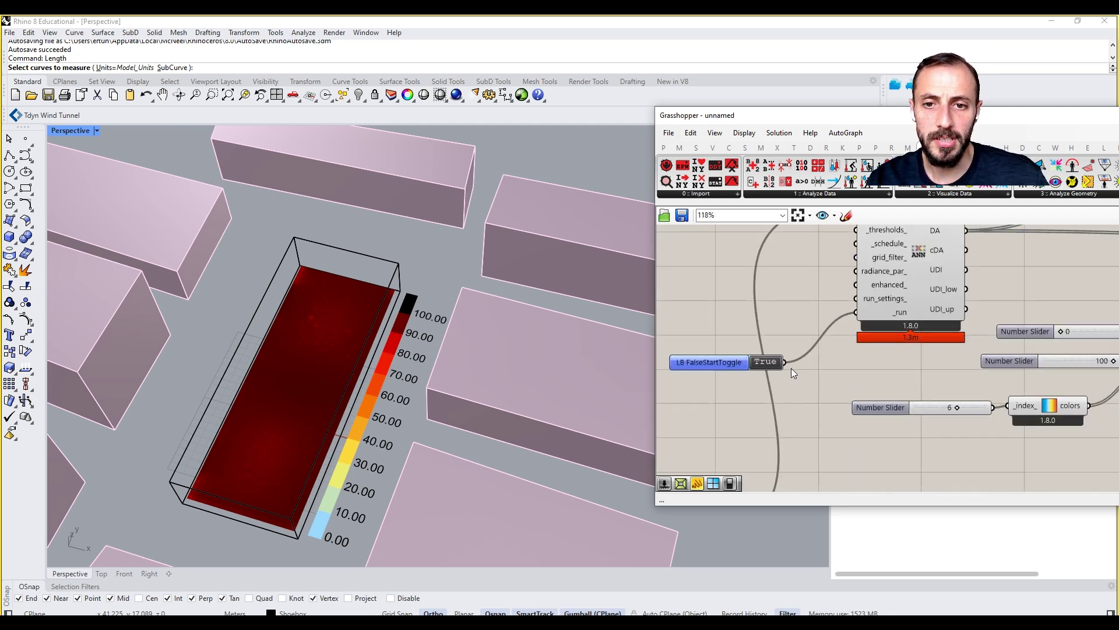
left_click_drag(883, 116, 729, 289)
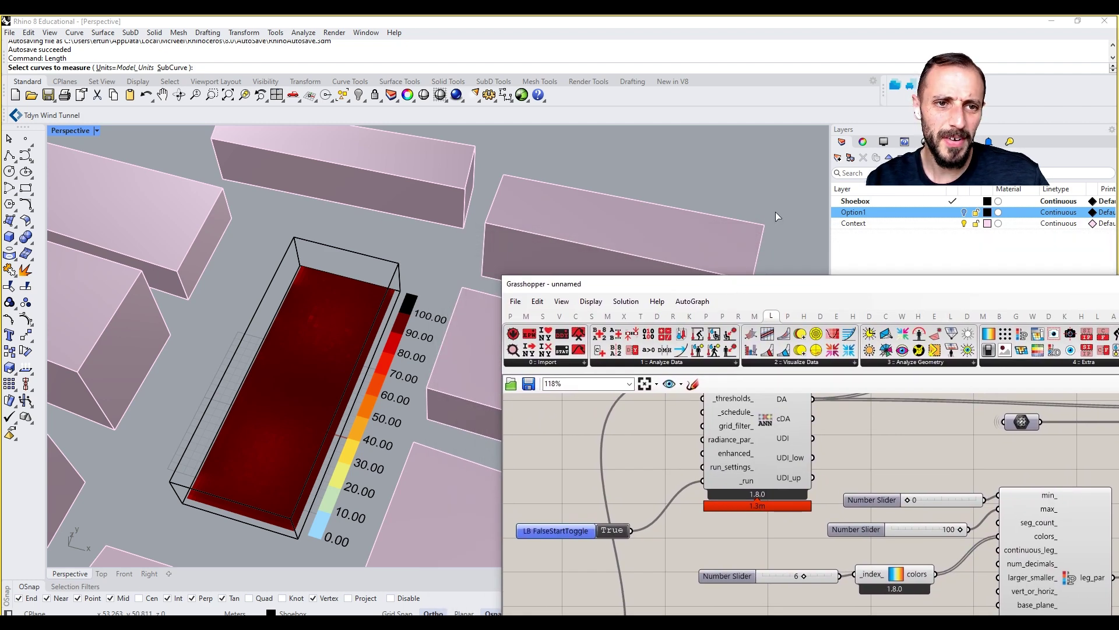
left_click(838, 159)
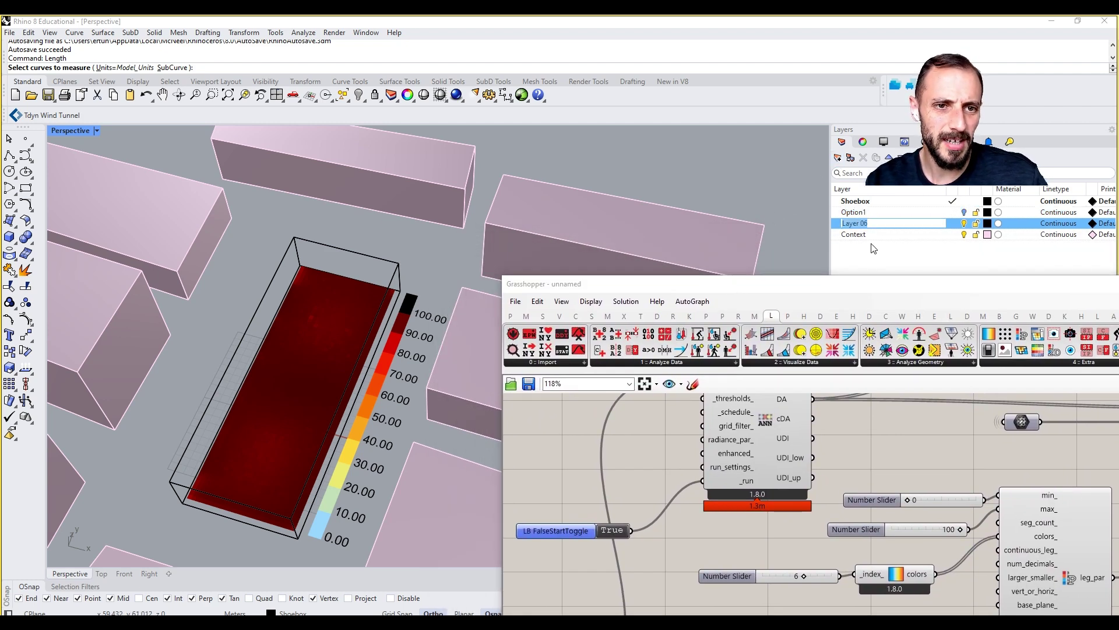
type("Opti")
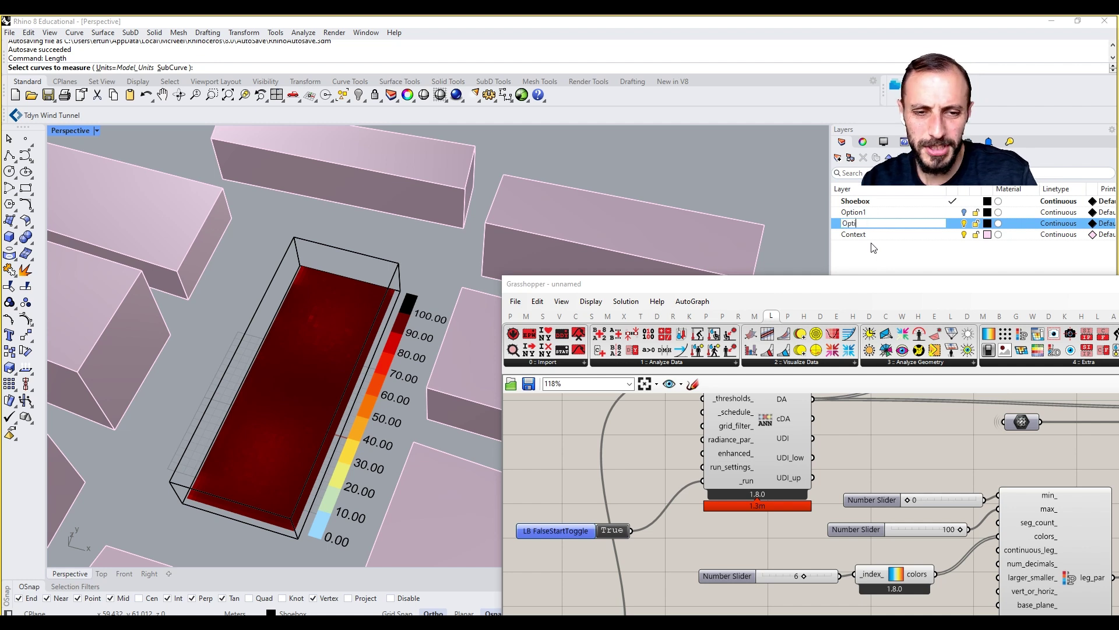
type("on")
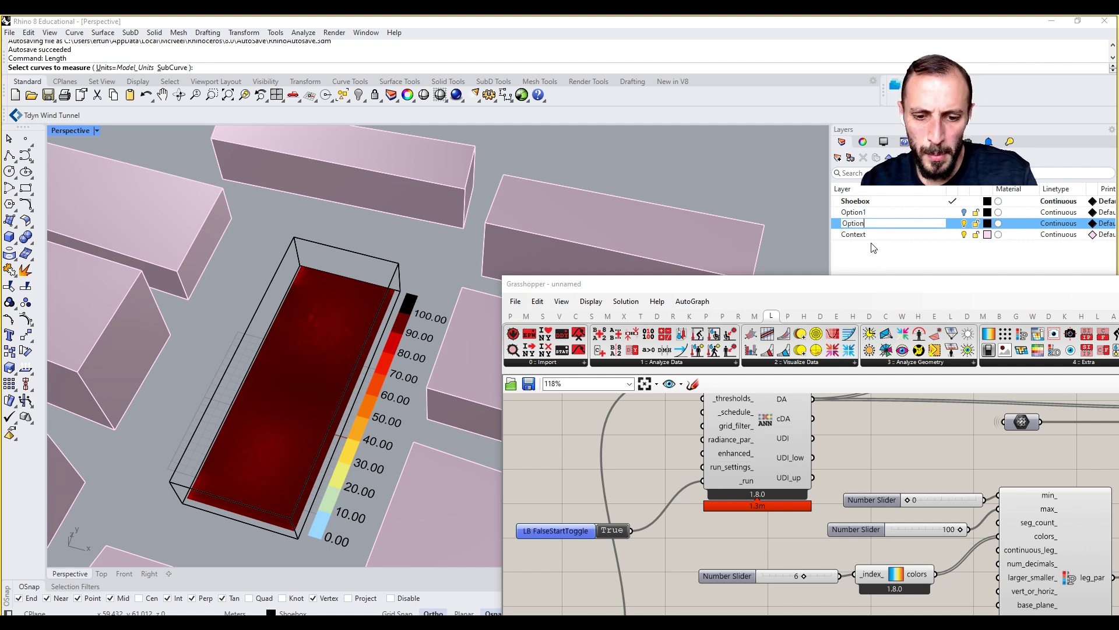
type("1_")
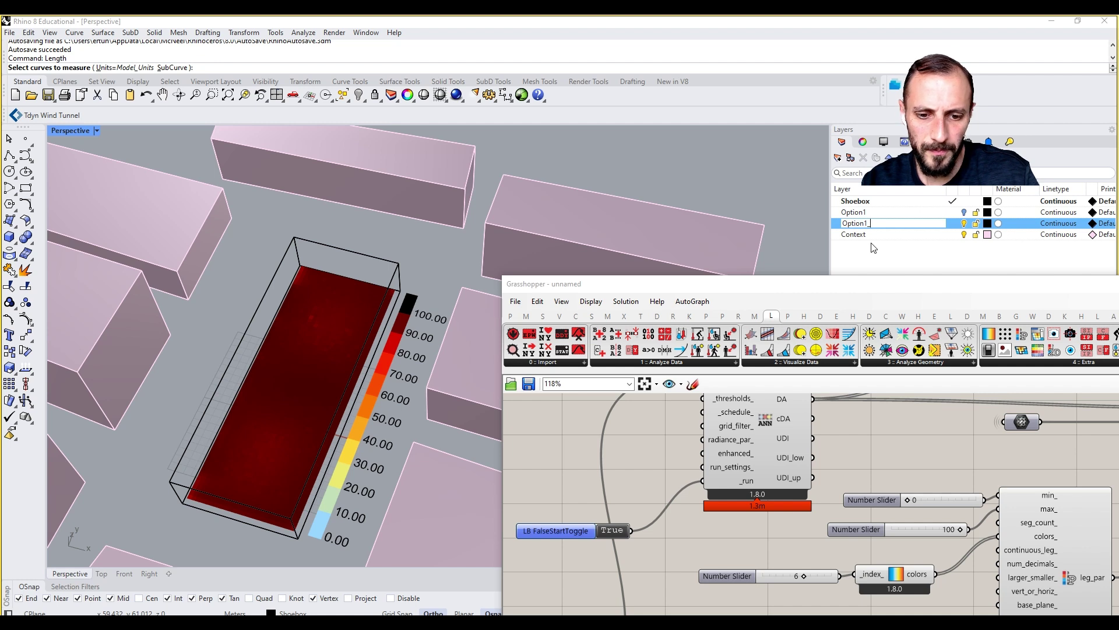
type("all windows")
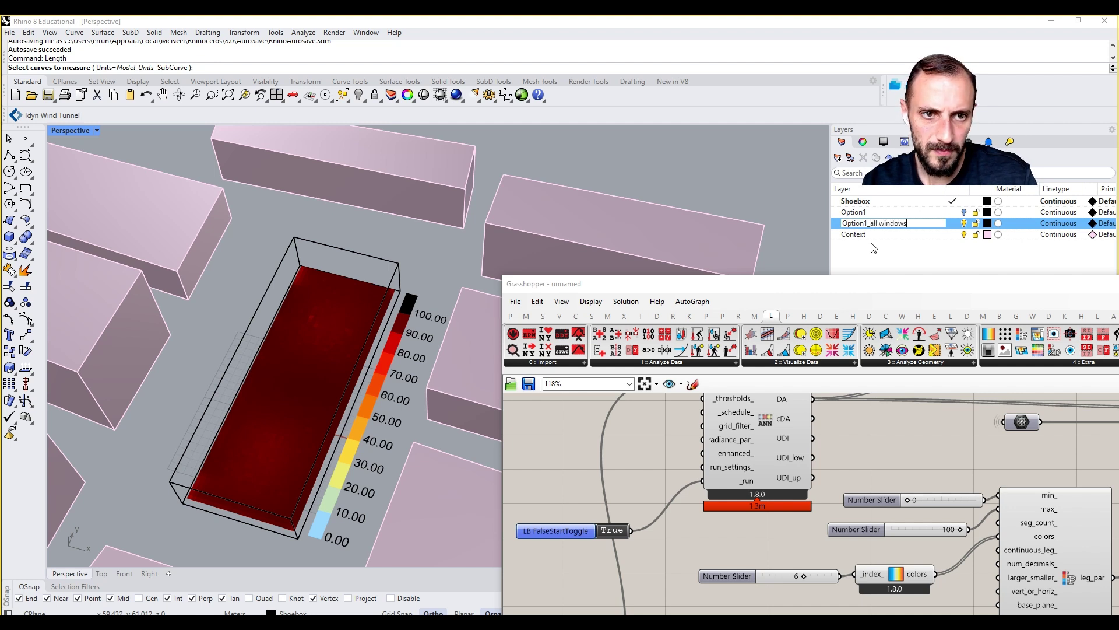
key("Return")
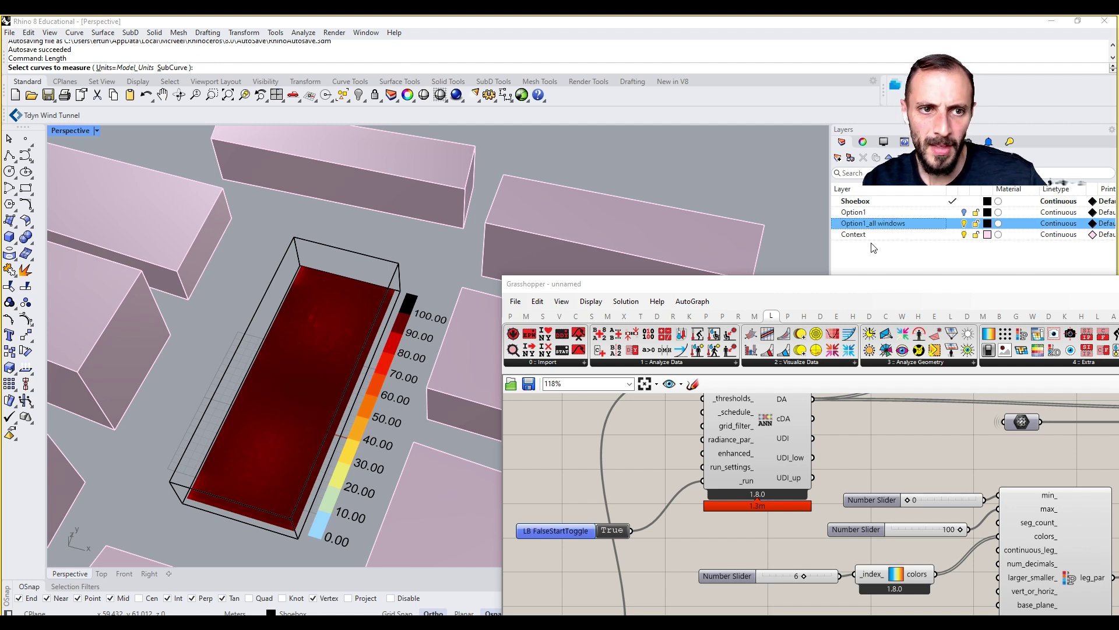
Place a new Panel on the canvas beside the heatmap legend component.
left_click_drag(878, 288, 682, 133)
right_click_drag(916, 393, 723, 406)
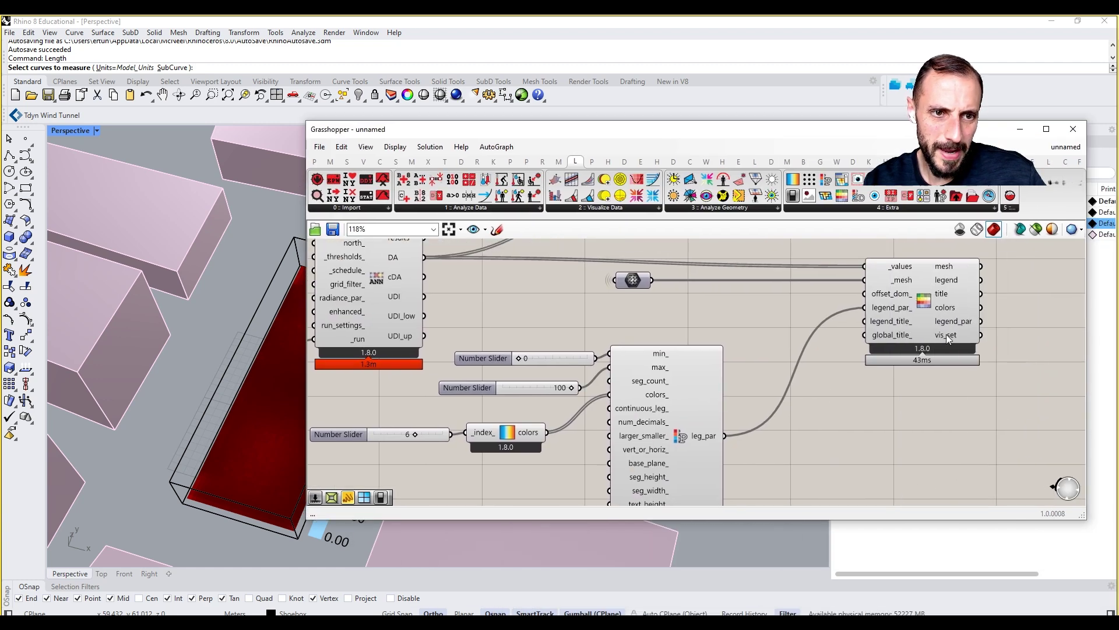
right_click(919, 299)
left_click(877, 369)
right_click_drag(851, 412, 817, 433)
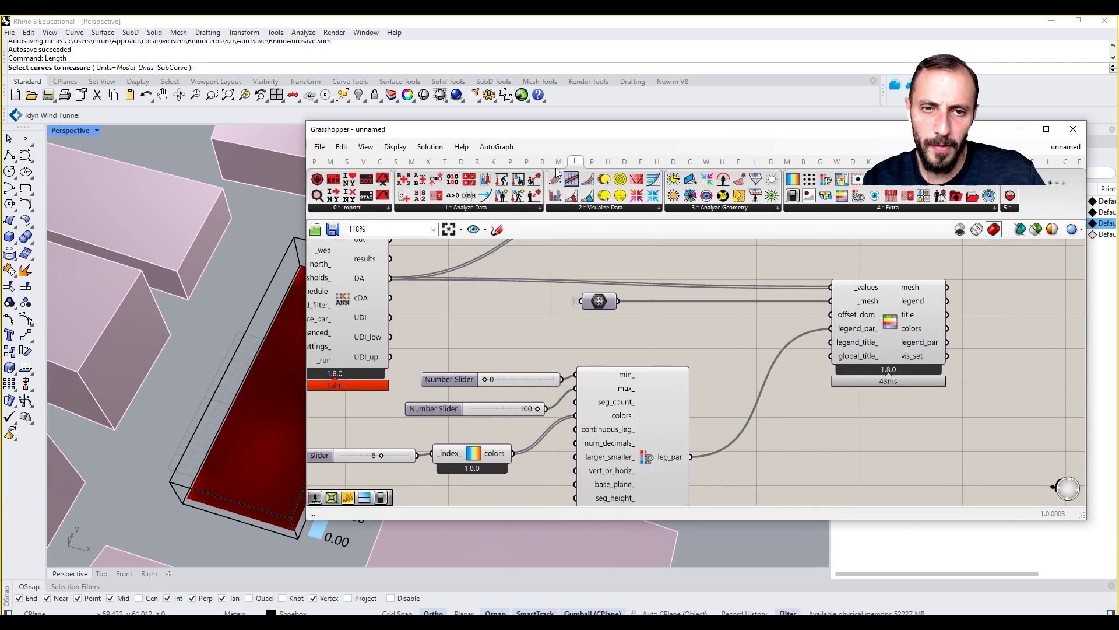
left_click_drag(505, 135, 834, 129)
scroll(827, 327, "down", 2)
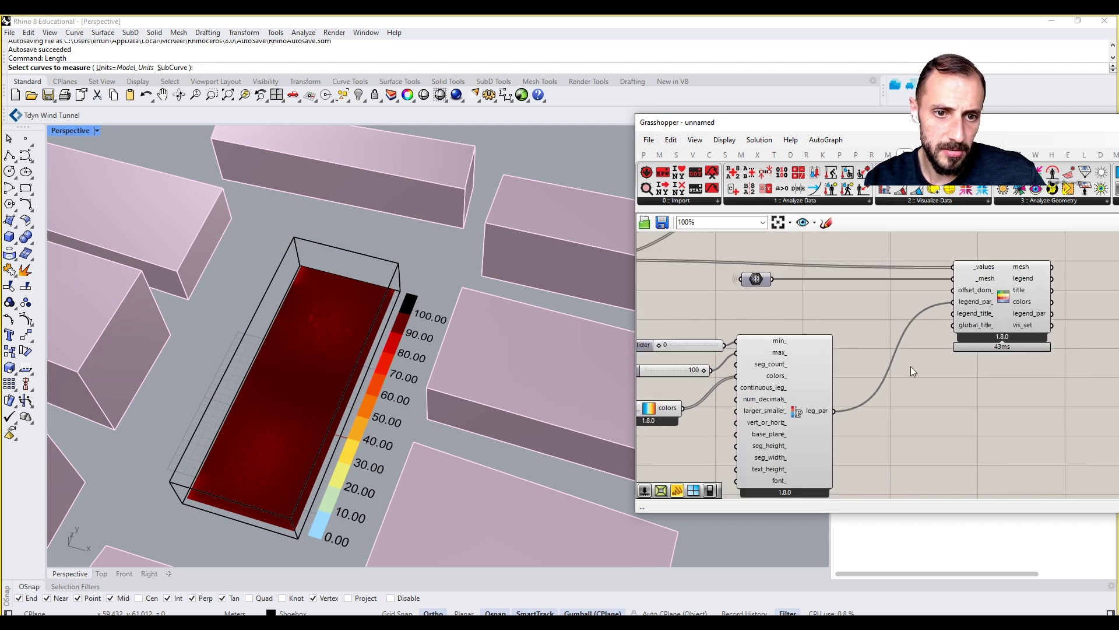
double_click(935, 361)
type("panel")
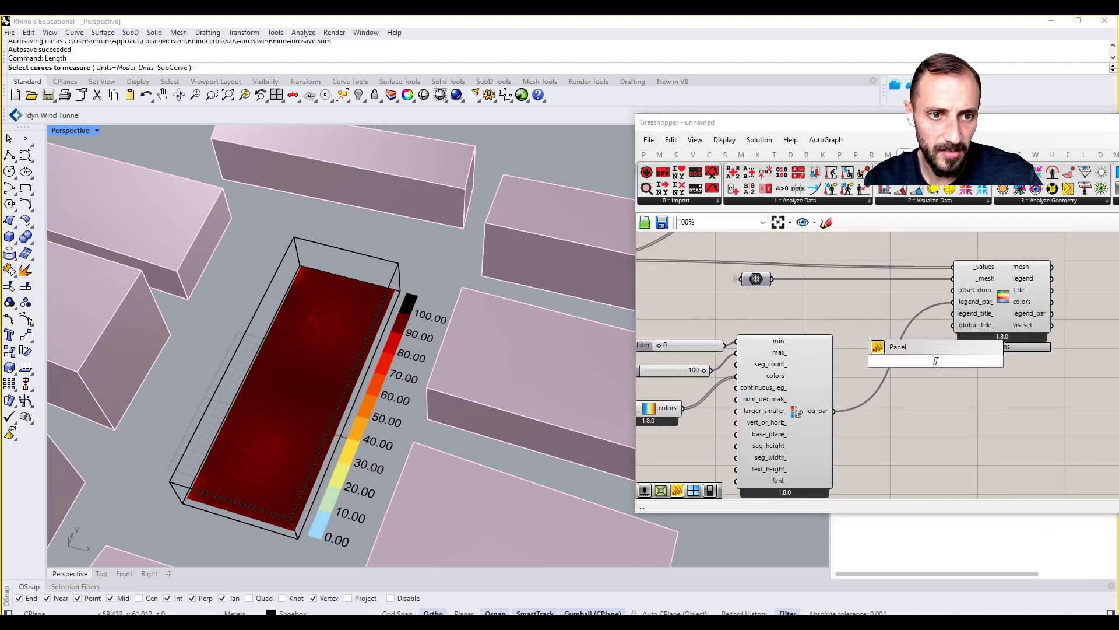
key("Return")
Make the panel read %, wire it to legend_title_, and copy it below.
double_click(937, 362)
key("BackSpace")
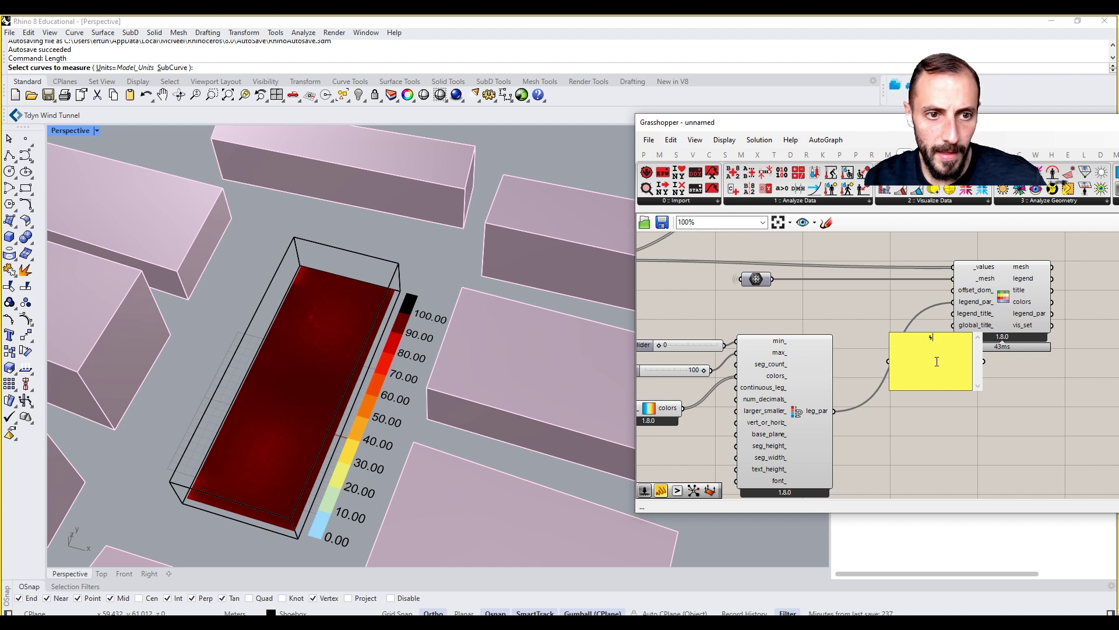
left_click(949, 436)
left_click_drag(995, 320, 1052, 328)
left_click_drag(984, 361, 1015, 324)
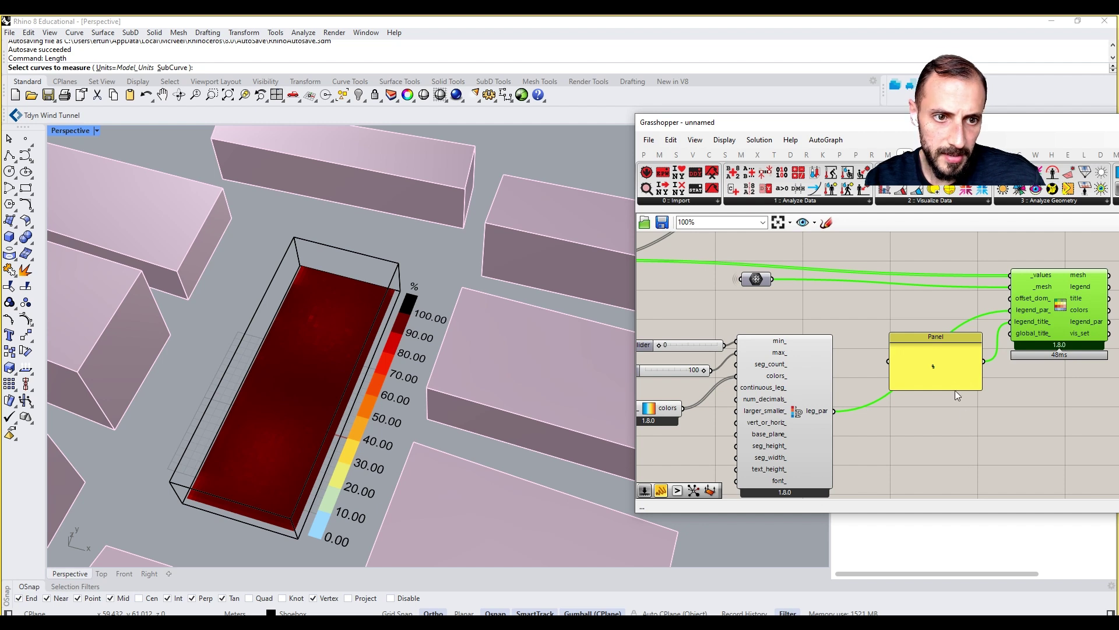
left_click_drag(951, 373, 956, 437, "alt")
Set the copied panel to 'Daylight Autonomy', wire it to the heatmap title, and attempt a bake.
double_click(956, 435)
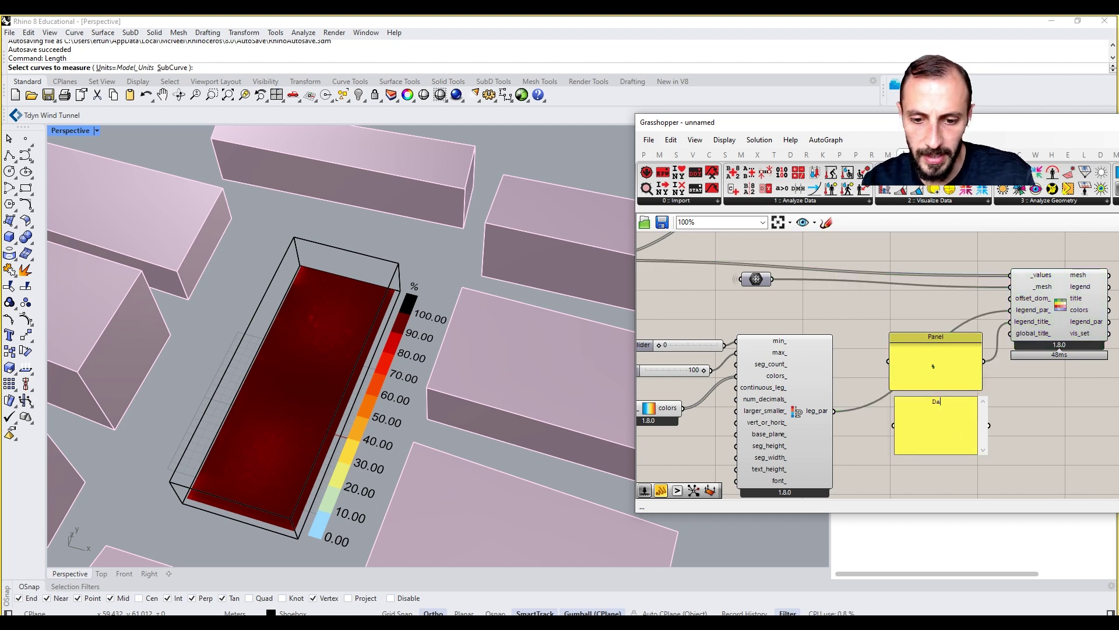
type("Daylight Autonomy")
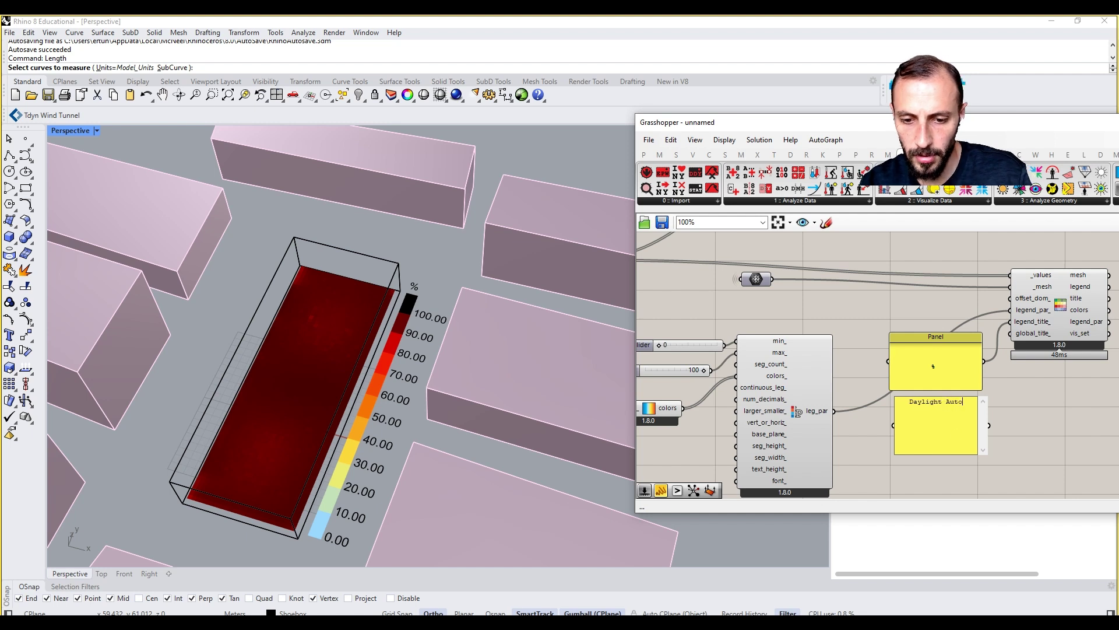
key("Return")
left_click_drag(989, 425, 1010, 321)
right_click(1057, 314)
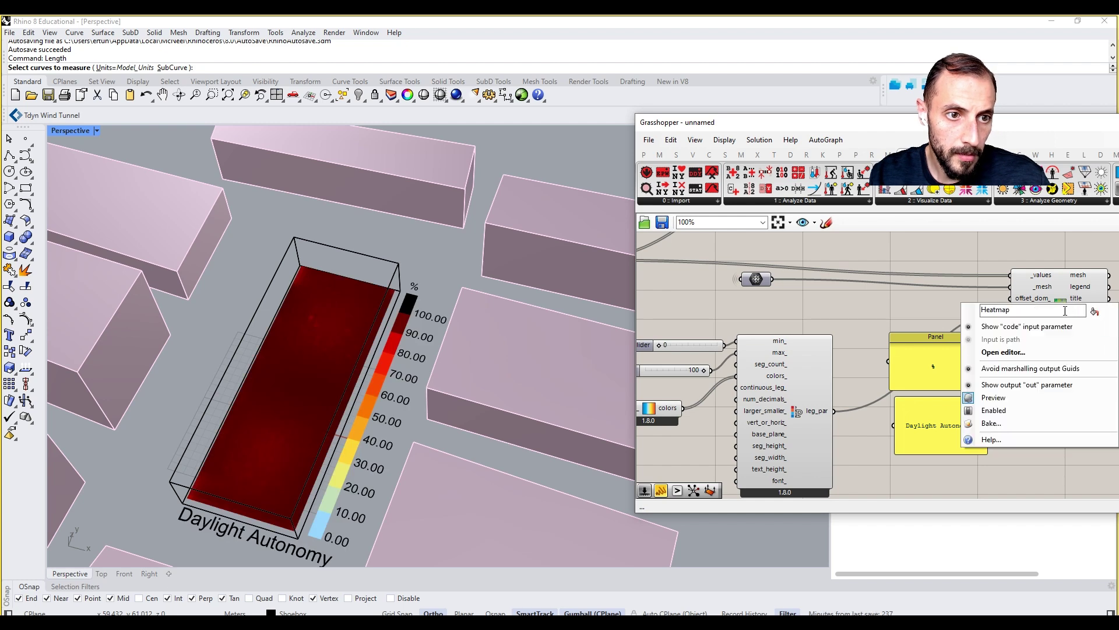
left_click(1037, 422)
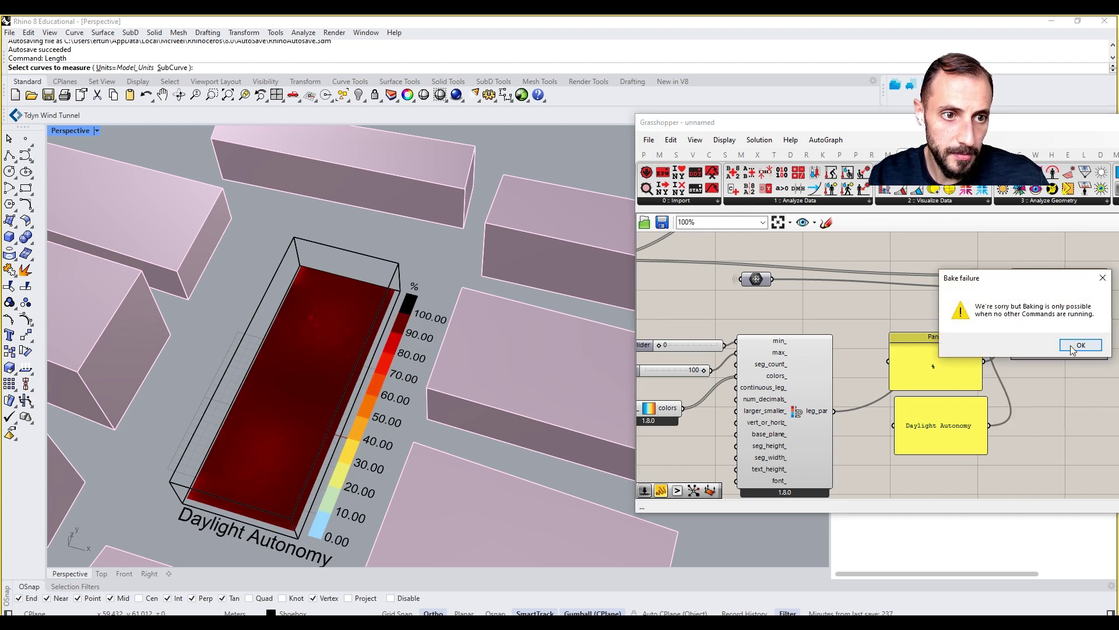
Dismiss the bake error, then bake the heatmap as a group onto layer Option1_all windows.
left_click(1071, 343)
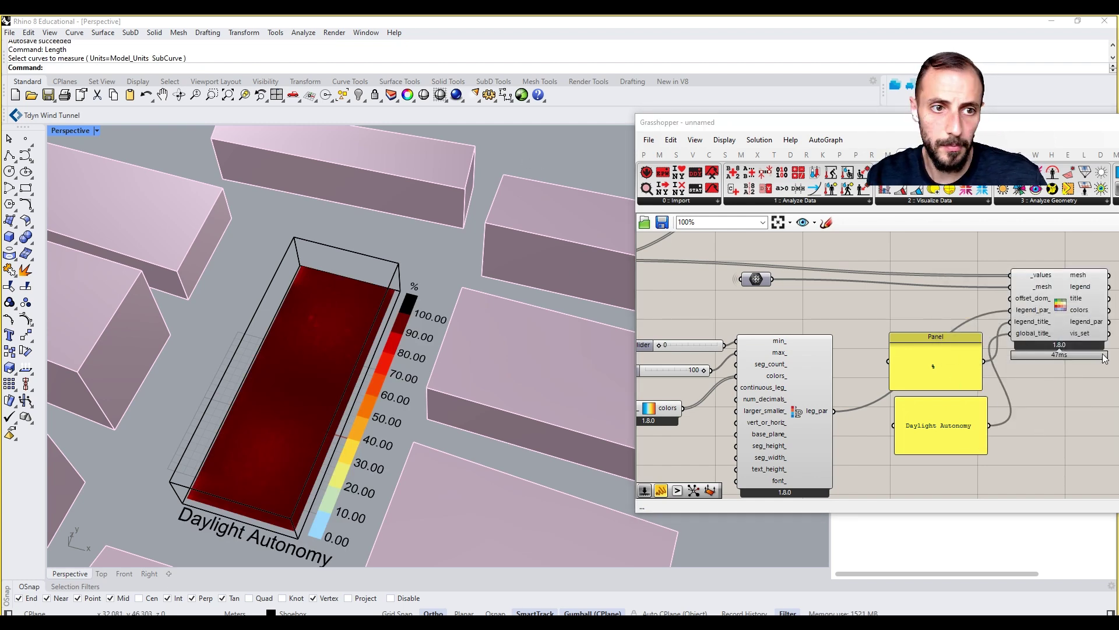
right_click(1058, 306)
left_click(1045, 420)
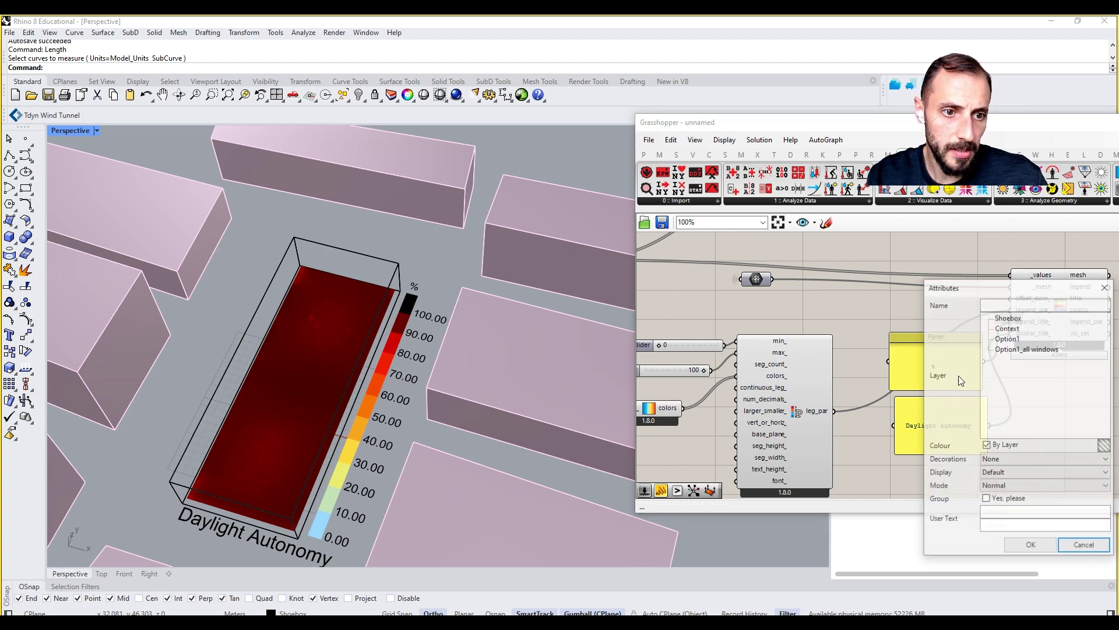
left_click(1013, 348)
left_click(1023, 543)
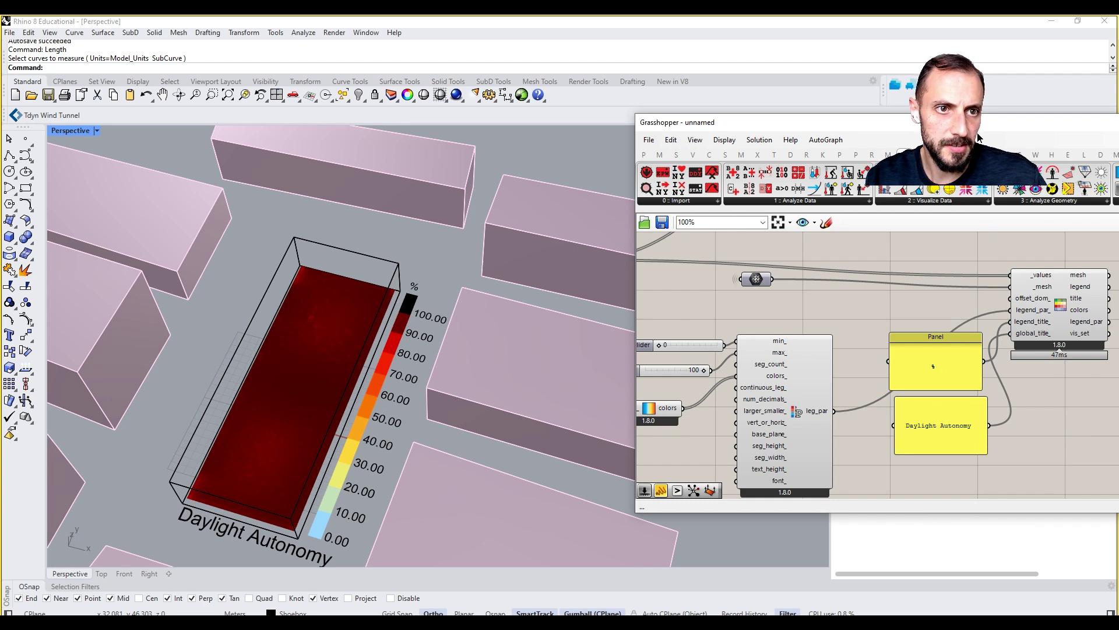
left_click_drag(979, 134, 959, 334)
left_click(965, 223)
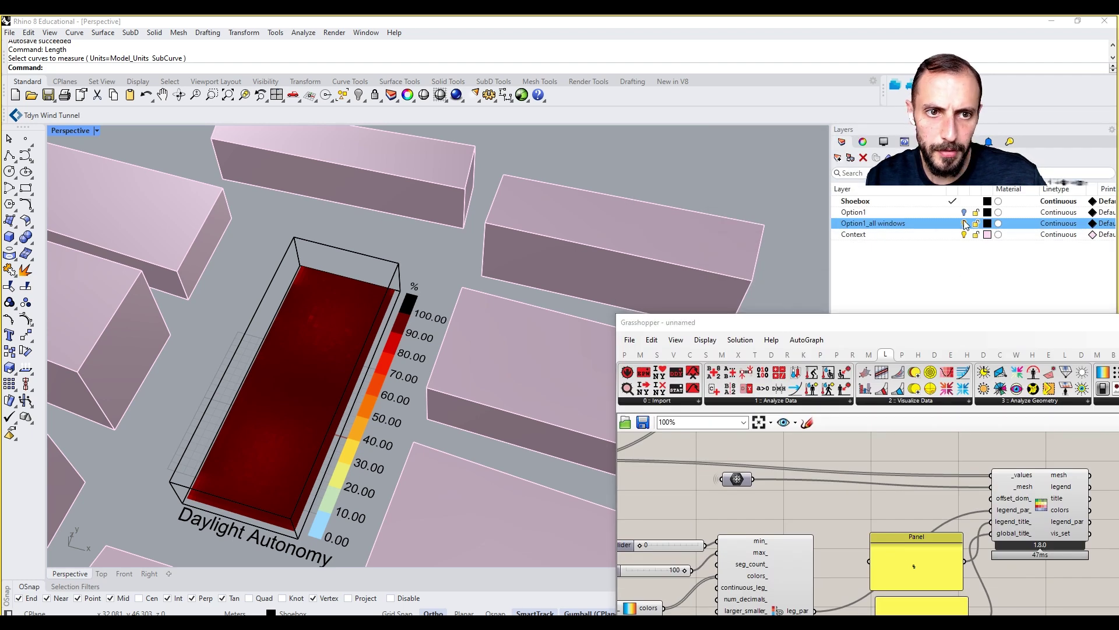
Add another Rhino layer named 'Option2_with west only', fixing a typo while typing.
left_click(838, 159)
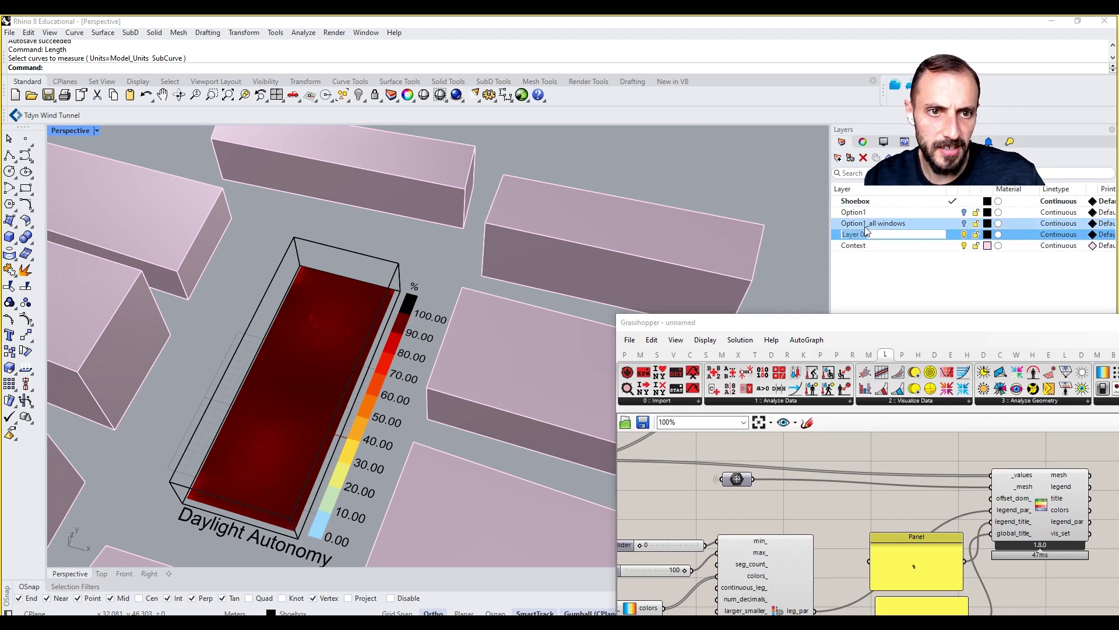
type("Option")
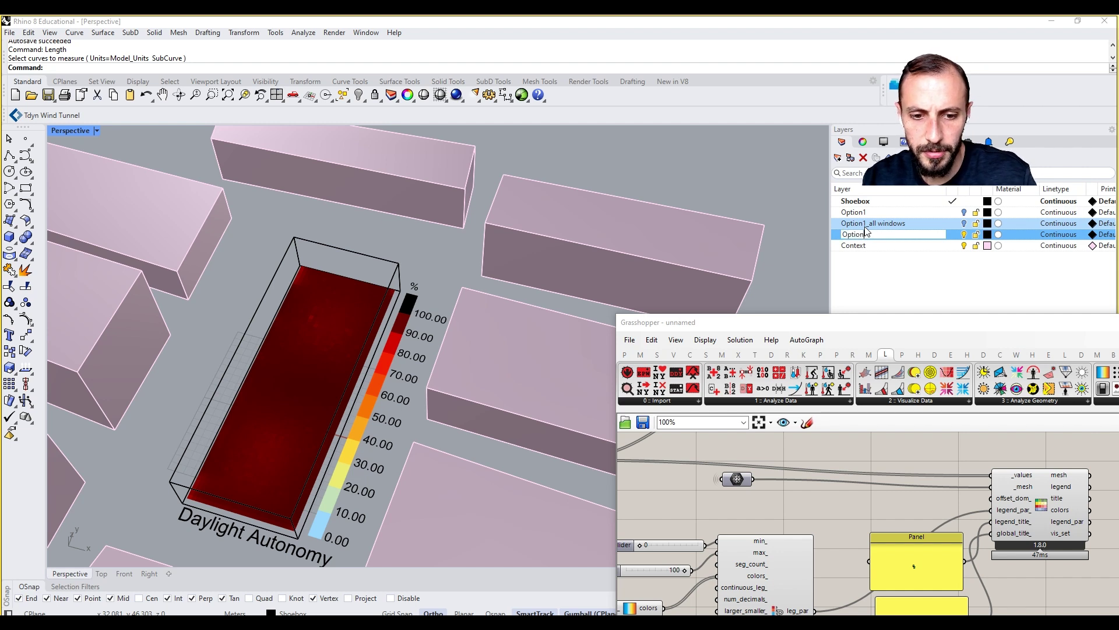
type("1_wiht")
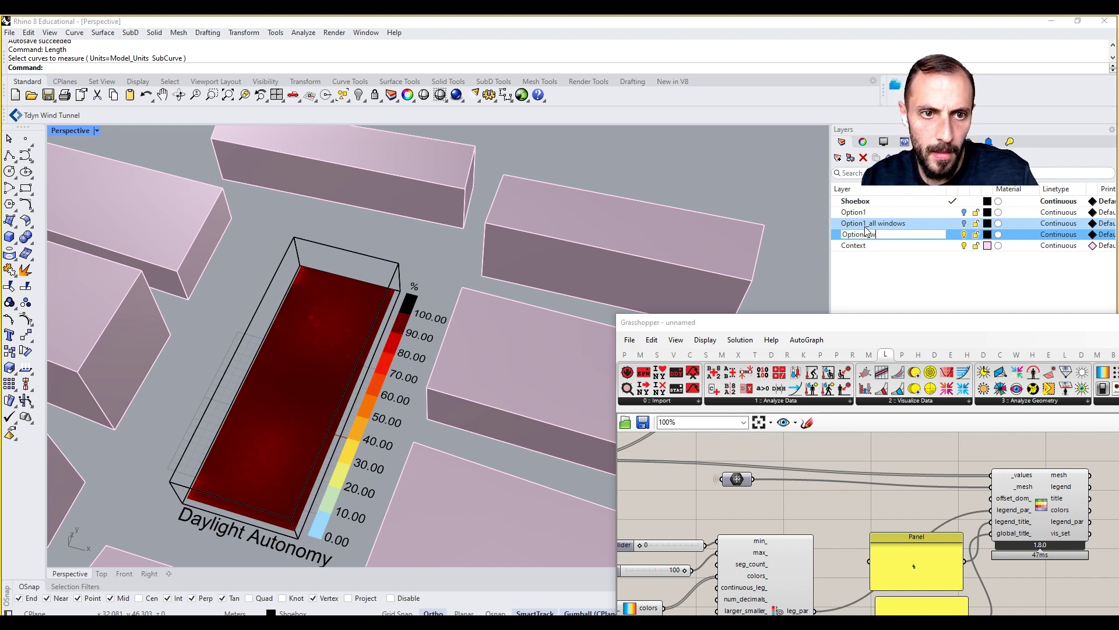
key("BackSpace")
key("BackSpace")
type("th w")
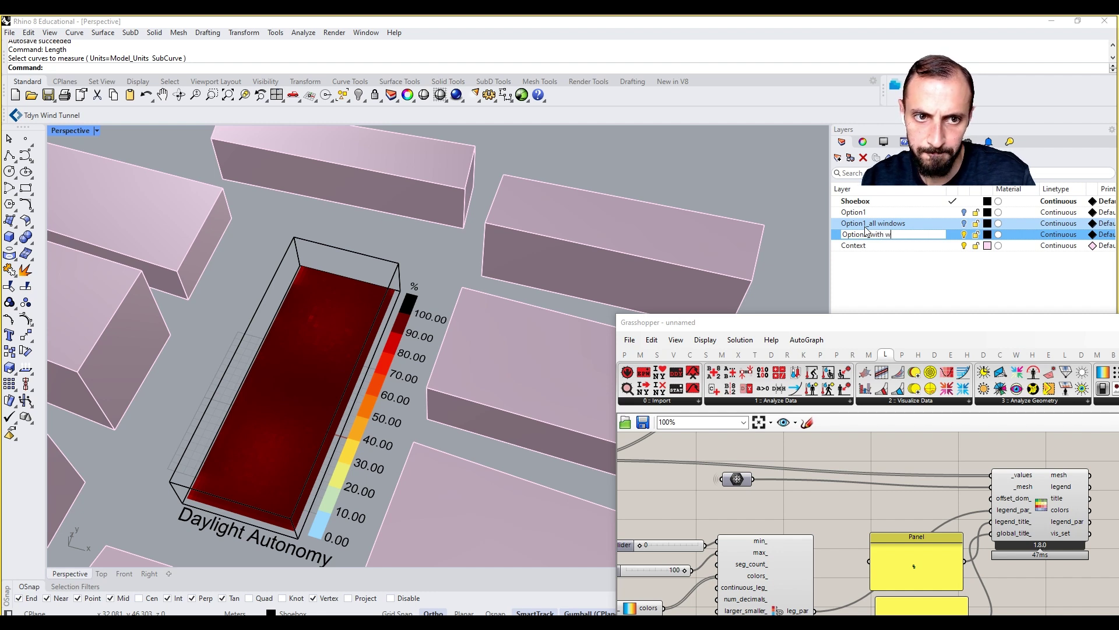
type("est only")
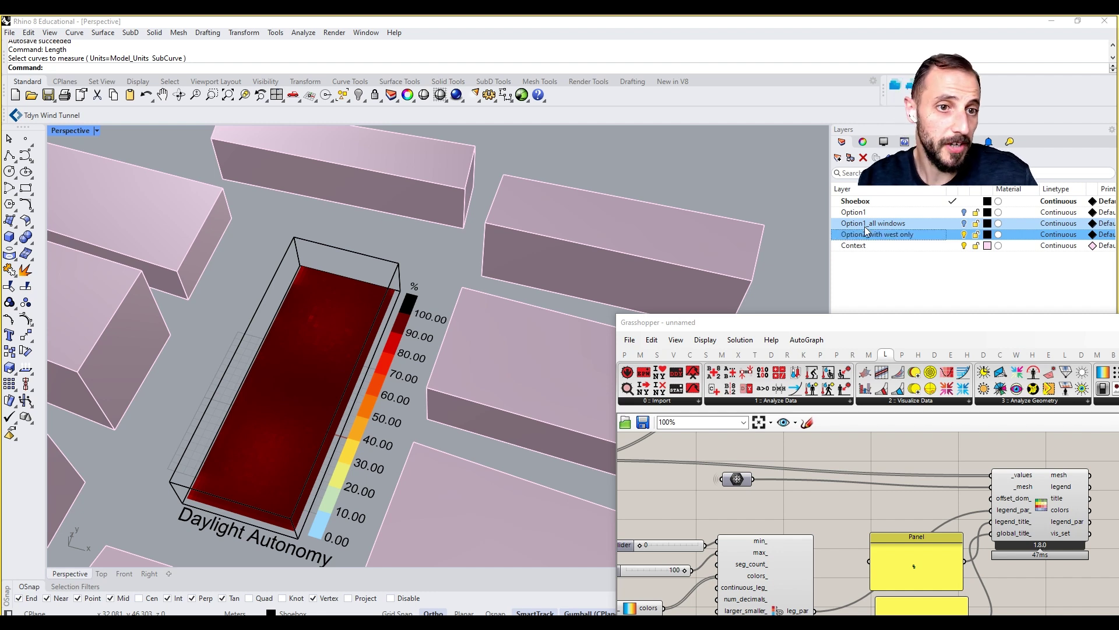
key("Return")
Turn off the heatmap component's preview so the current result is hidden.
left_click_drag(870, 333, 871, 185)
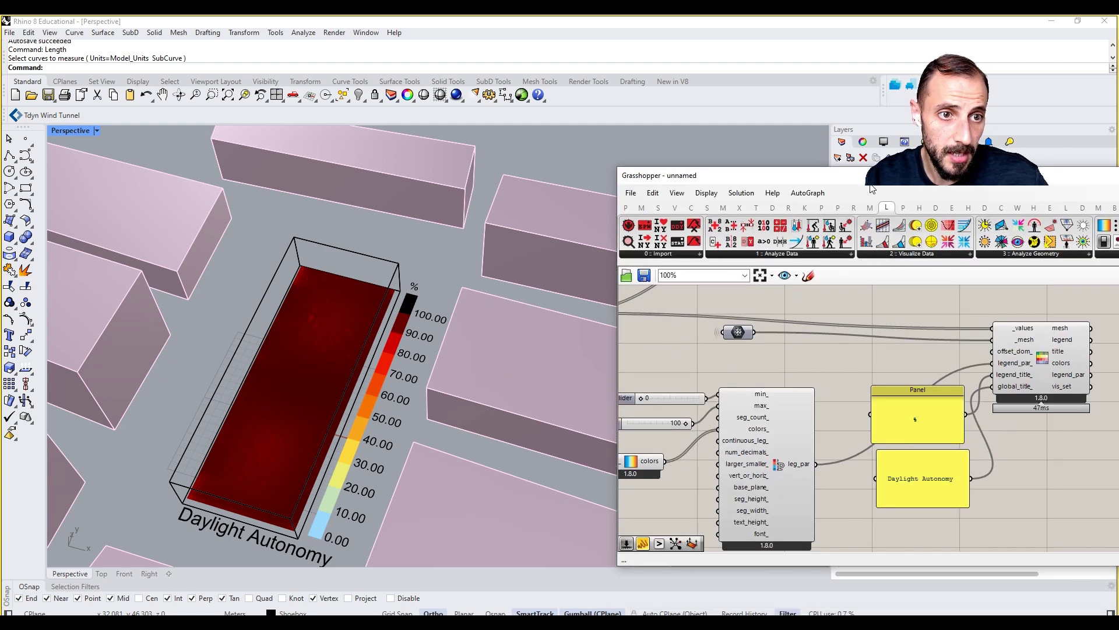
right_click(1009, 342)
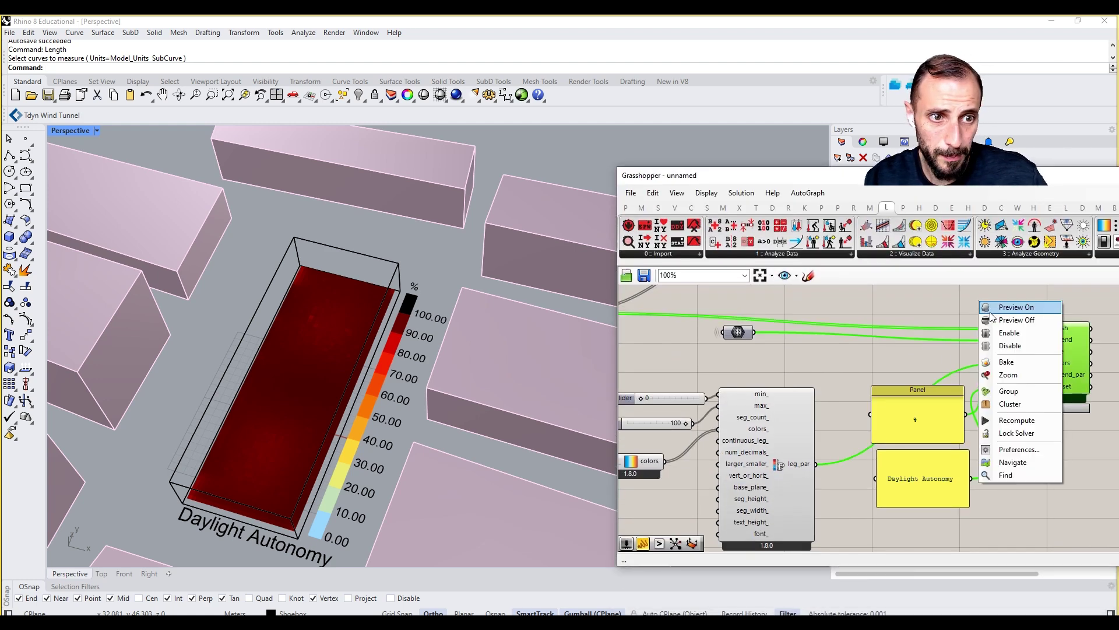
left_click(999, 322)
right_click_drag(889, 360, 942, 369)
scroll(942, 369, "down", 5)
Pan the canvas over to the West and South Facade groups and glazing components.
scroll(981, 369, "up", 1)
left_click(988, 366)
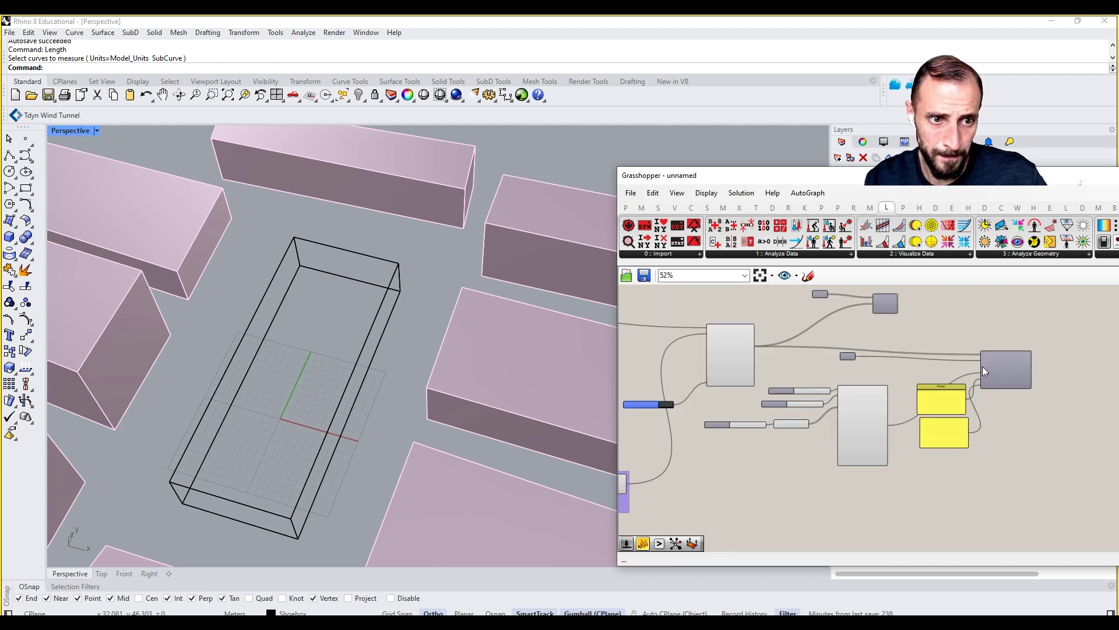
middle_click(997, 321)
left_click(1005, 334)
scroll(688, 426, "up", 4)
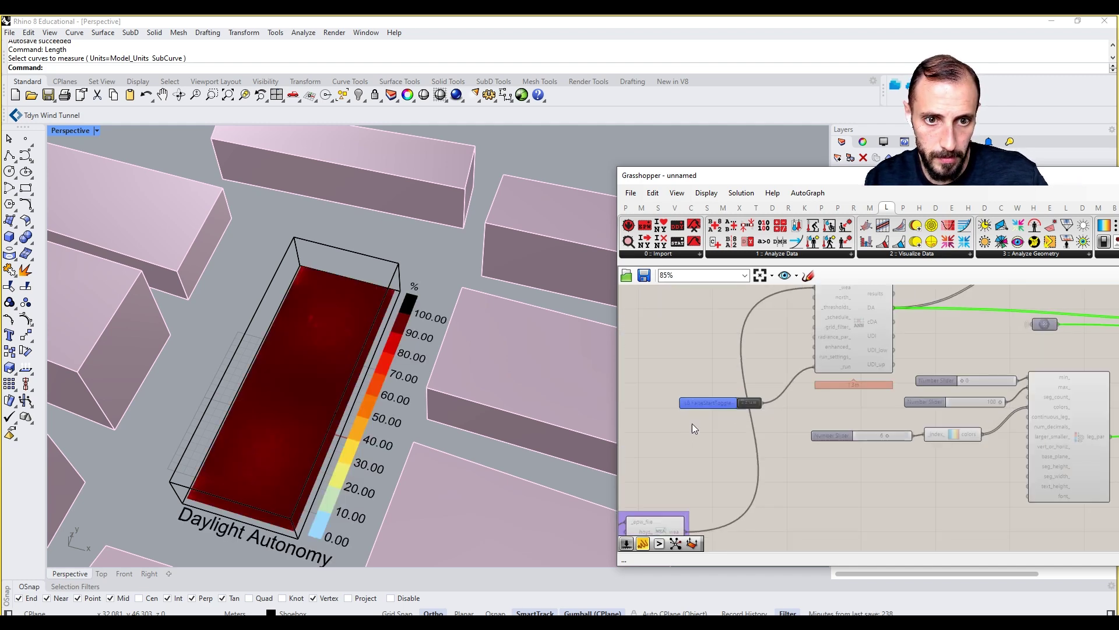
scroll(721, 362, "down", 7)
mouse_move(722, 364)
right_mouse_down()
mouse_move(828, 385)
mouse_move(902, 416)
right_mouse_up()
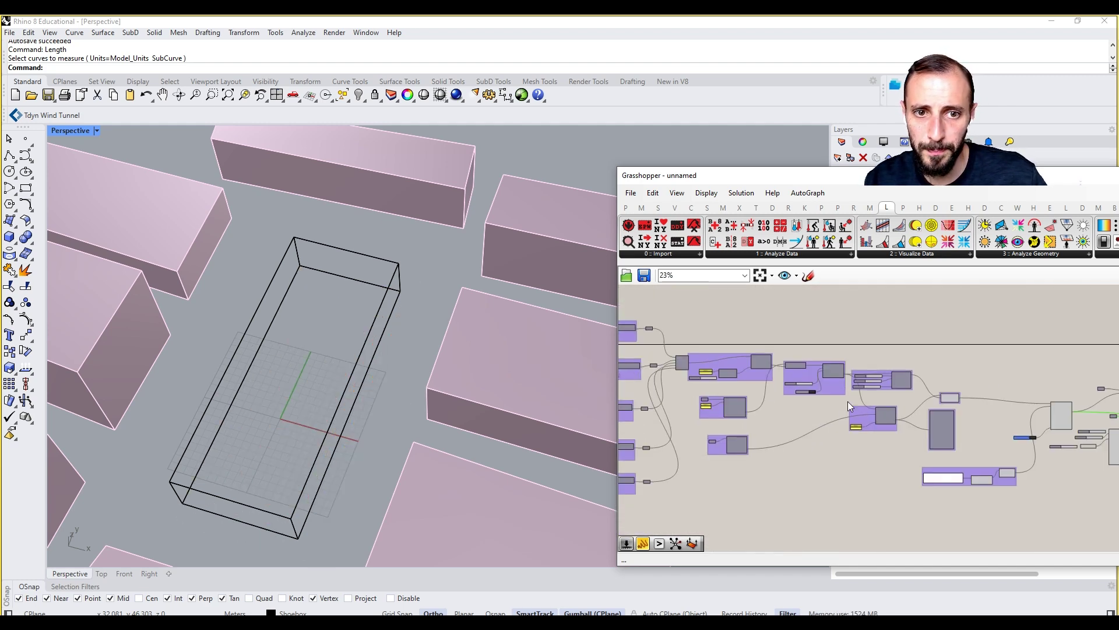
right_click_drag(637, 359, 852, 362)
scroll(685, 330, "up", 5)
scroll(679, 328, "up", 1)
right_click_drag(675, 327, 904, 358)
right_click_drag(814, 356, 1034, 366)
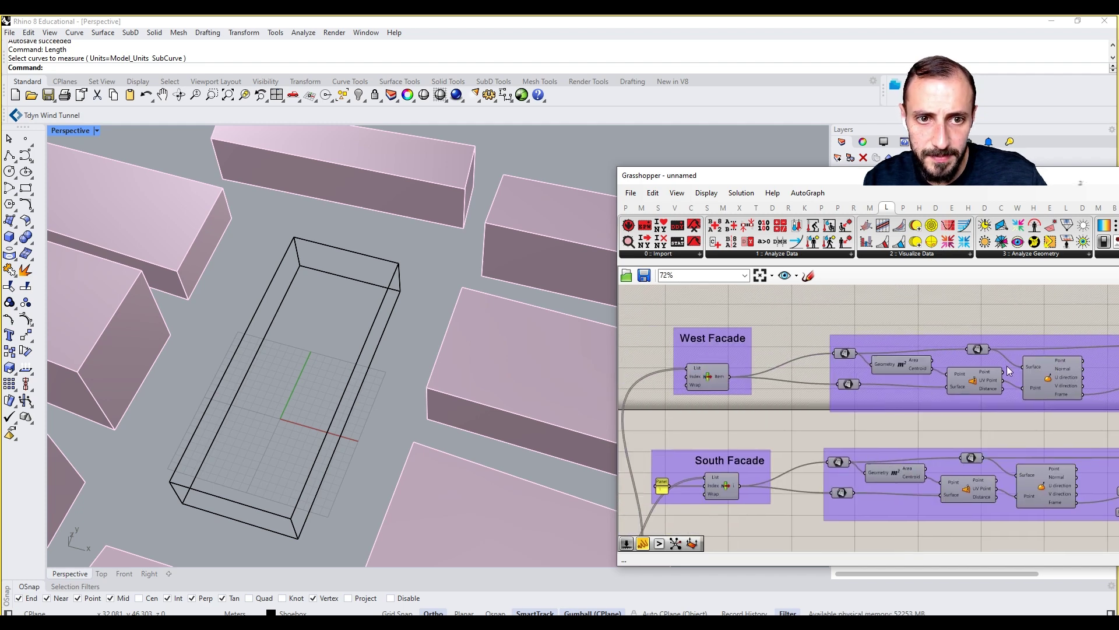
scroll(836, 376, "down", 3)
scroll(1030, 383, "up", 4)
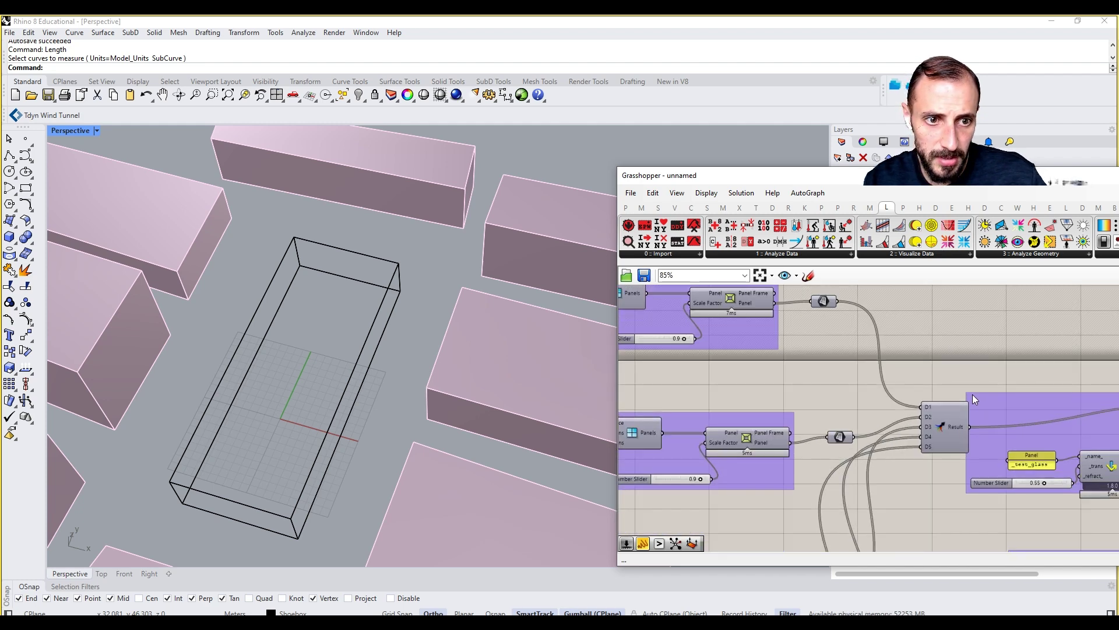
right_click_drag(935, 376, 790, 365)
Briefly preview the West Facade panels relay in the viewport to check it.
left_click(691, 306)
right_click(737, 310)
left_click(753, 319)
right_click(736, 304)
left_click(761, 320)
Wire the West Facade relay into the aperture component's _geo input.
left_click_drag(701, 305, 1065, 411)
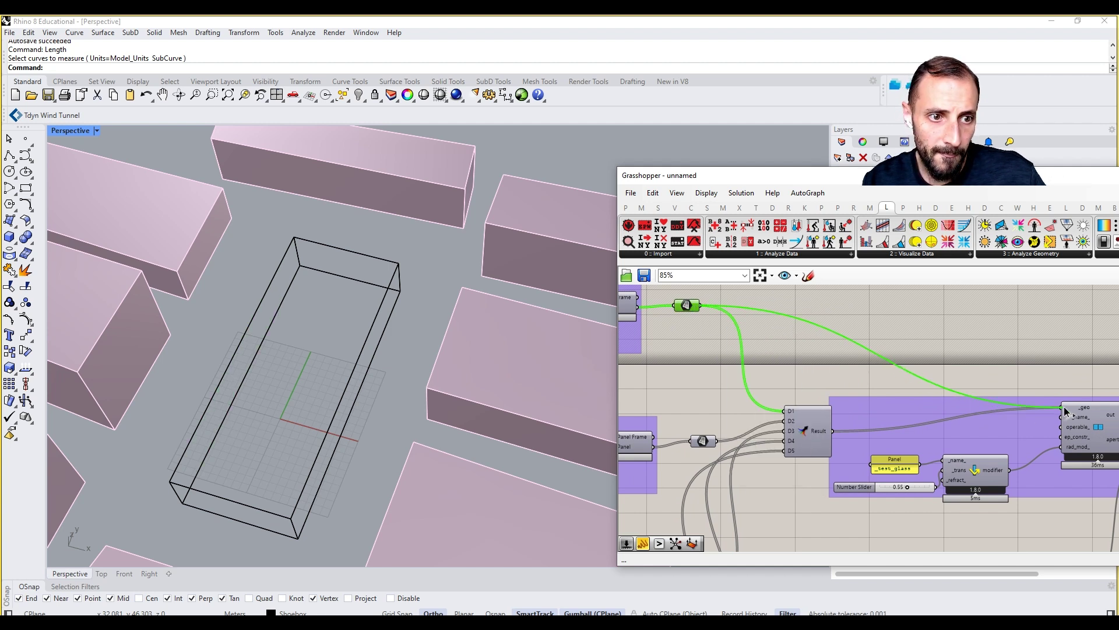
scroll(1051, 380, "down", 4)
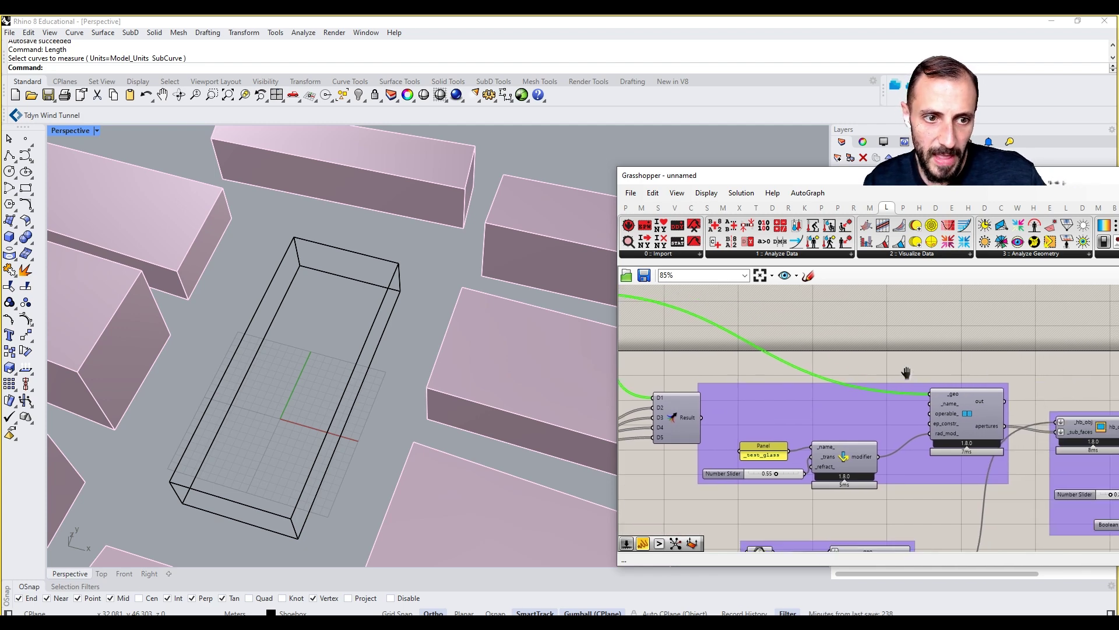
scroll(879, 380, "down", 3)
right_click_drag(879, 380, 729, 357)
scroll(988, 486, "up", 6)
right_click_drag(987, 486, 797, 483)
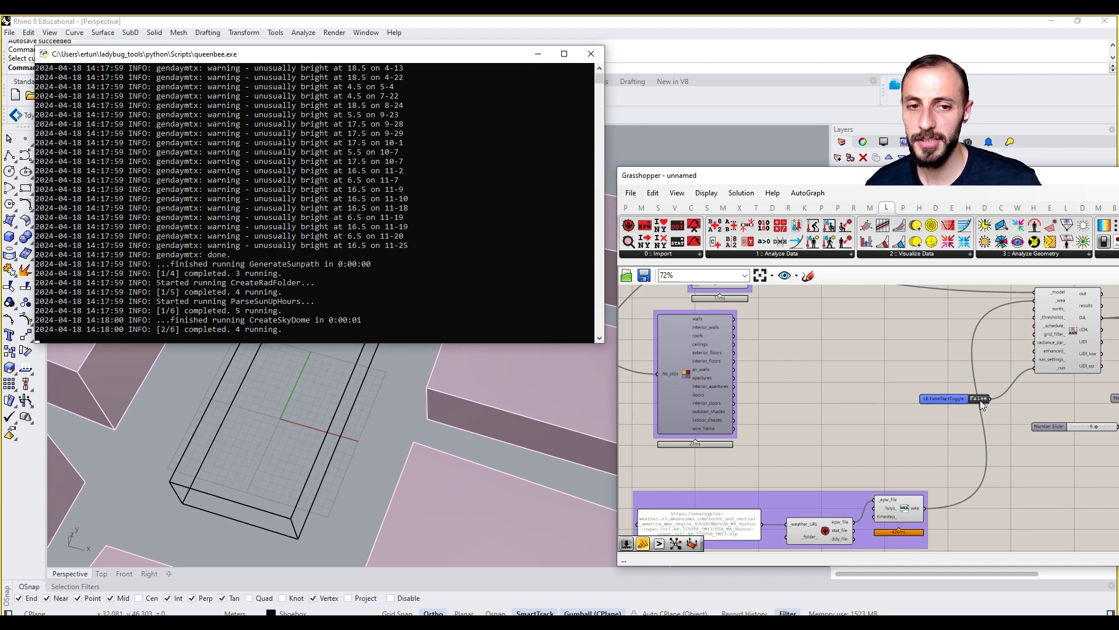
Set the LB FalseStartToggle to True and let the west-only annual daylight run finish.
left_click(980, 400)
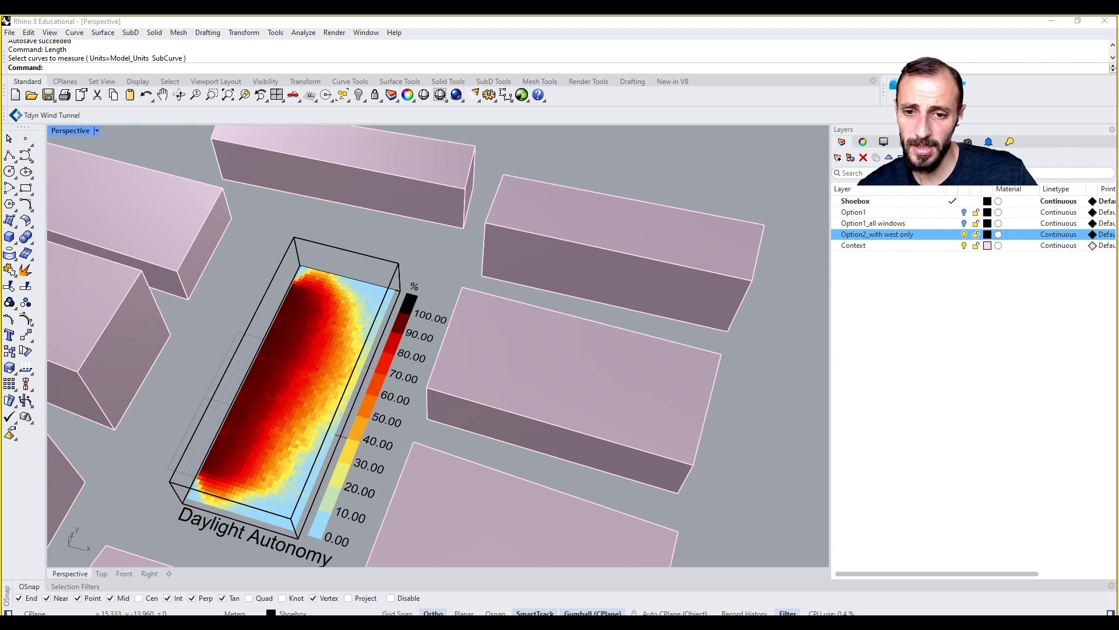
Orbit the Perspective view to inspect the new heatmap, then pan Grasshopper to the legend components.
right_click_drag(470, 468, 307, 343)
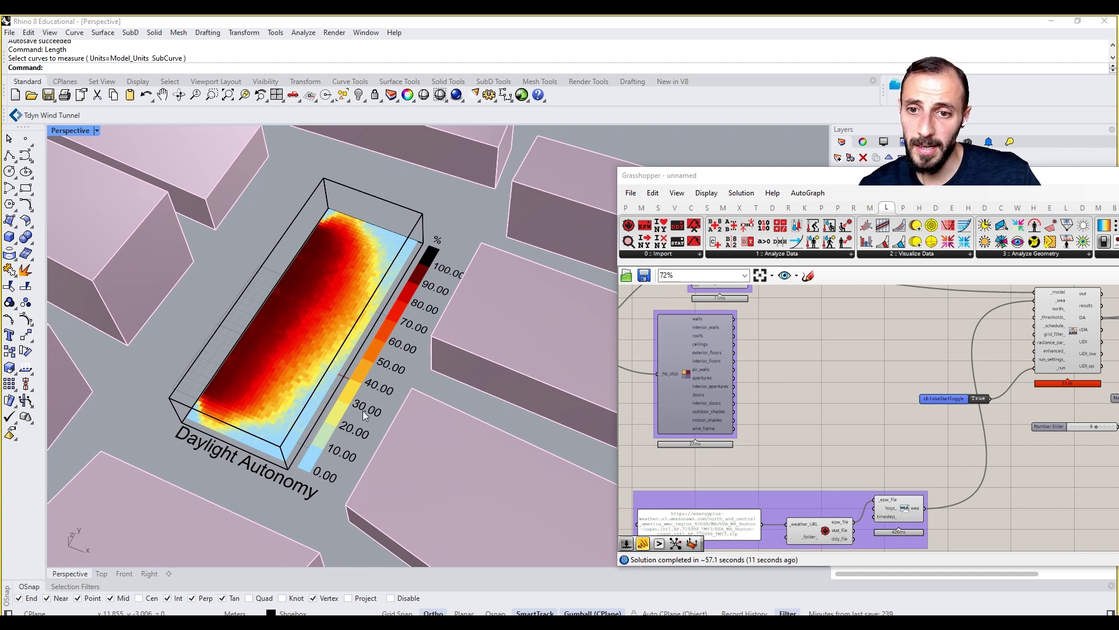
right_click_drag(912, 353, 678, 378)
right_click_drag(986, 407, 711, 389)
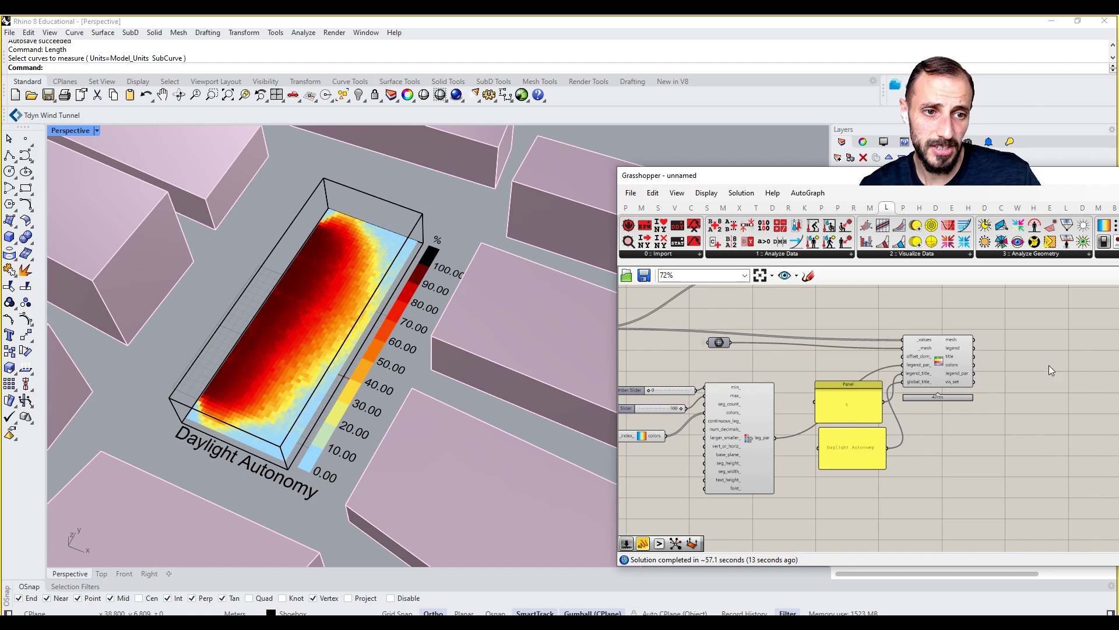
Bake the west-only heatmap and legend as a group onto layer Option2_with west only.
right_click(941, 360)
left_click(969, 479)
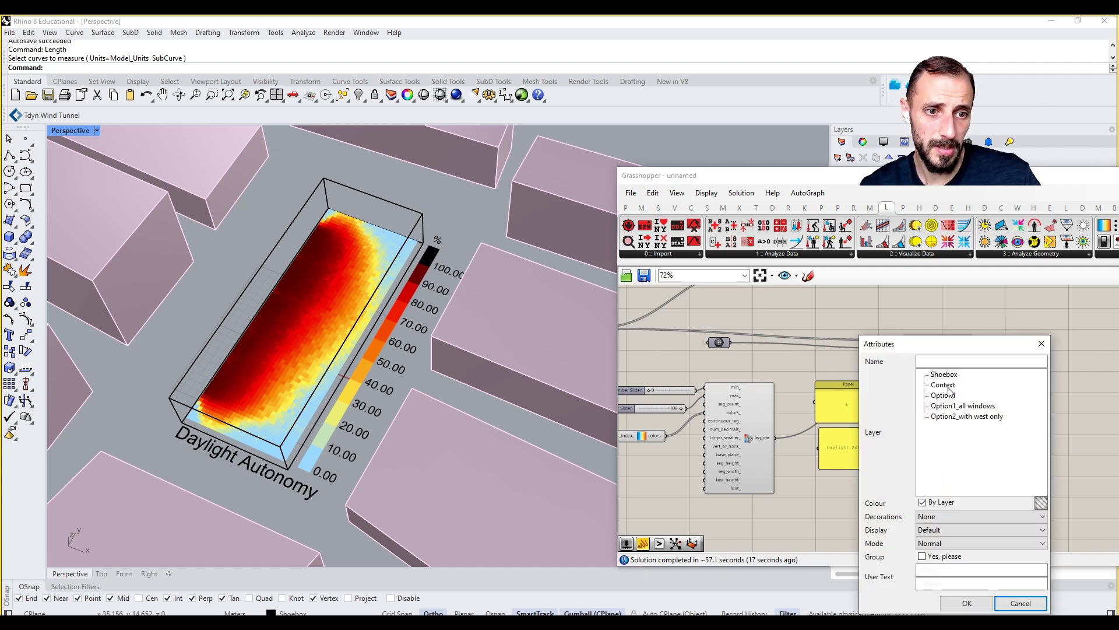
left_click(962, 416)
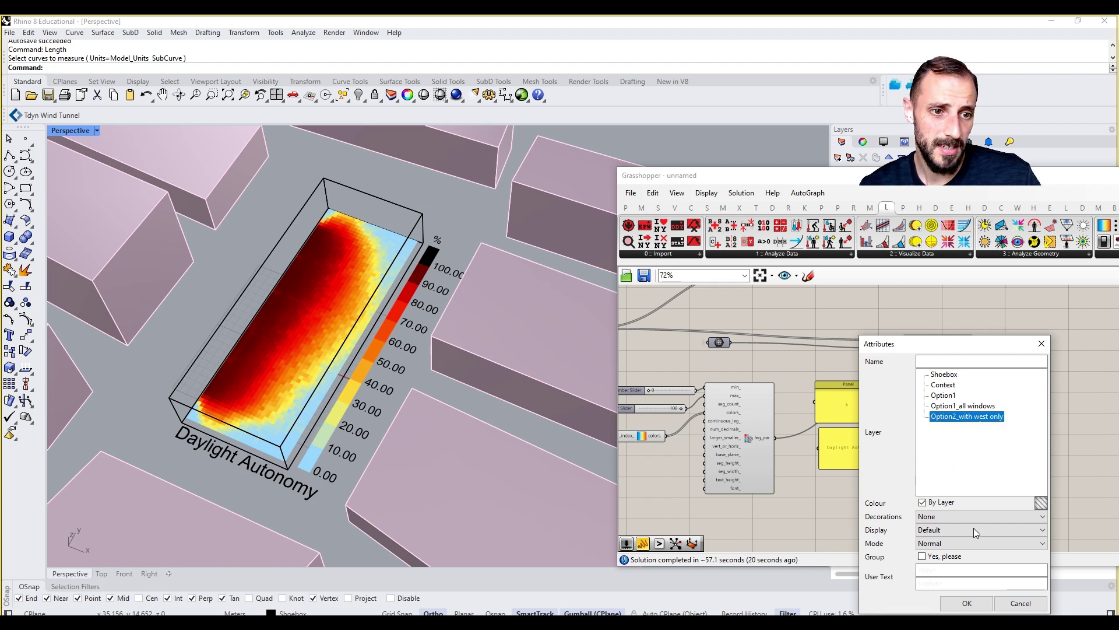
left_click(963, 603)
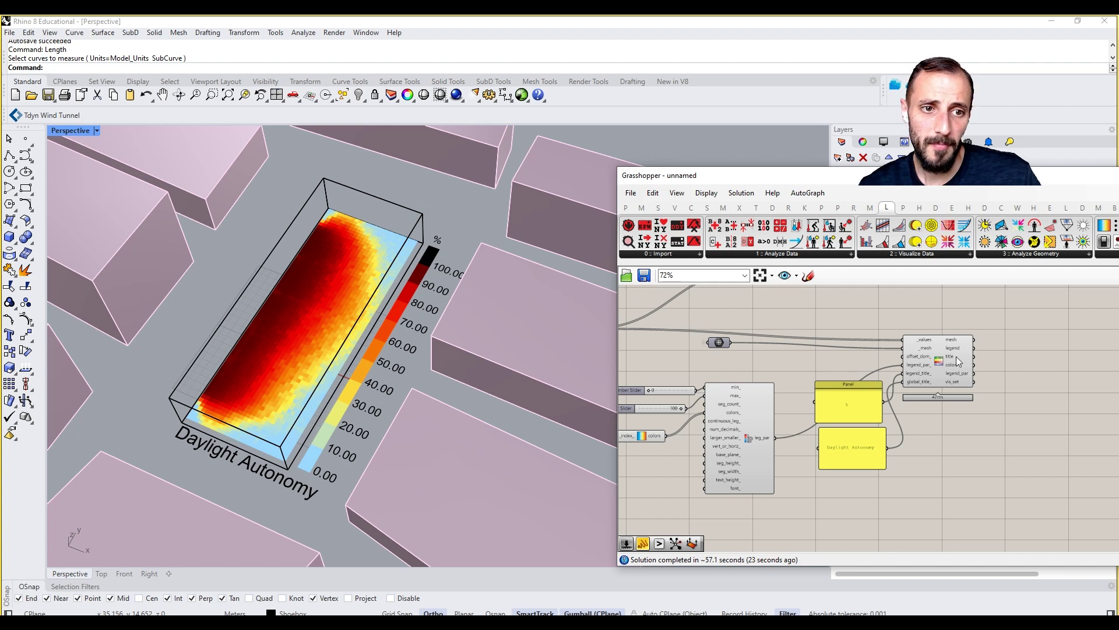
right_click(919, 314)
scroll(950, 353, "down", 5)
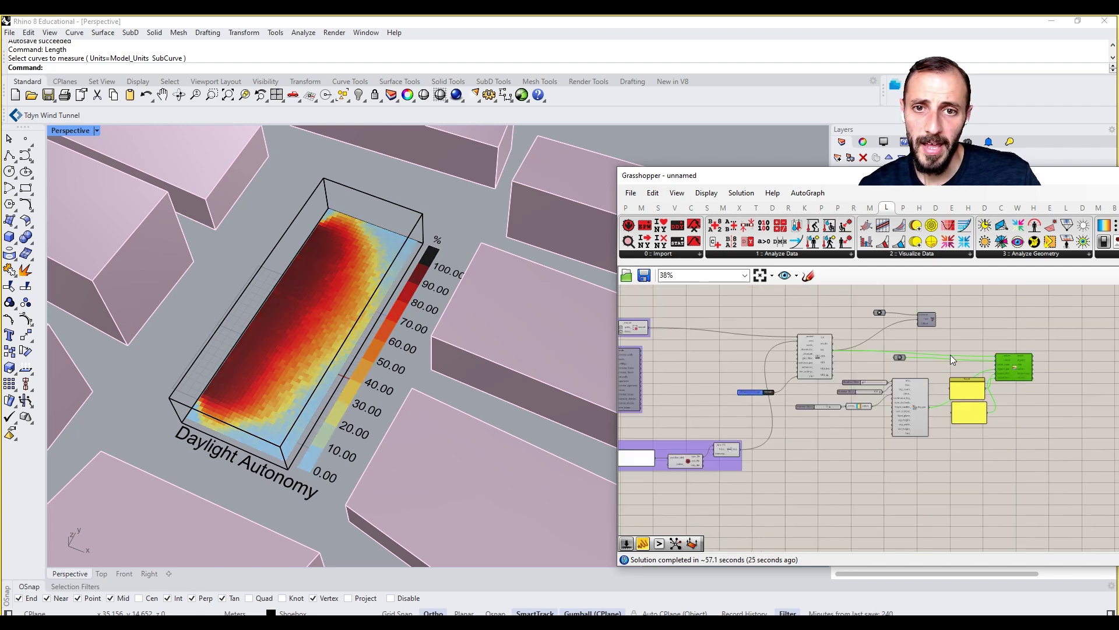
scroll(953, 332, "up", 2)
left_click_drag(940, 176, 935, 301)
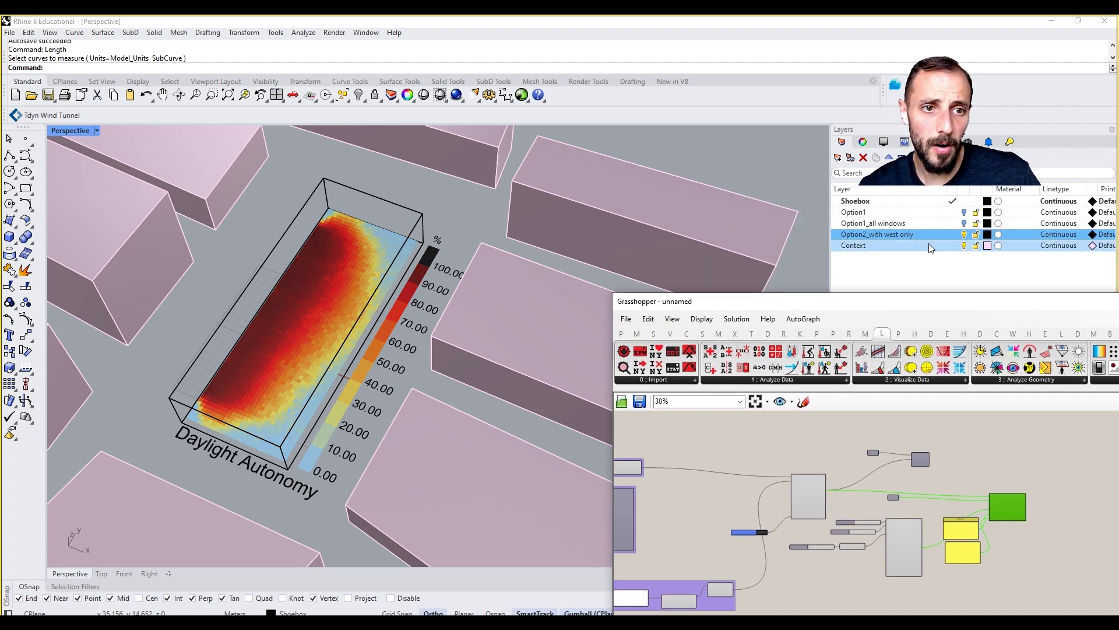
Hide Option2_with west only, then duplicate it and rename the copy 'Option2_with roof_Only'.
left_click(962, 235)
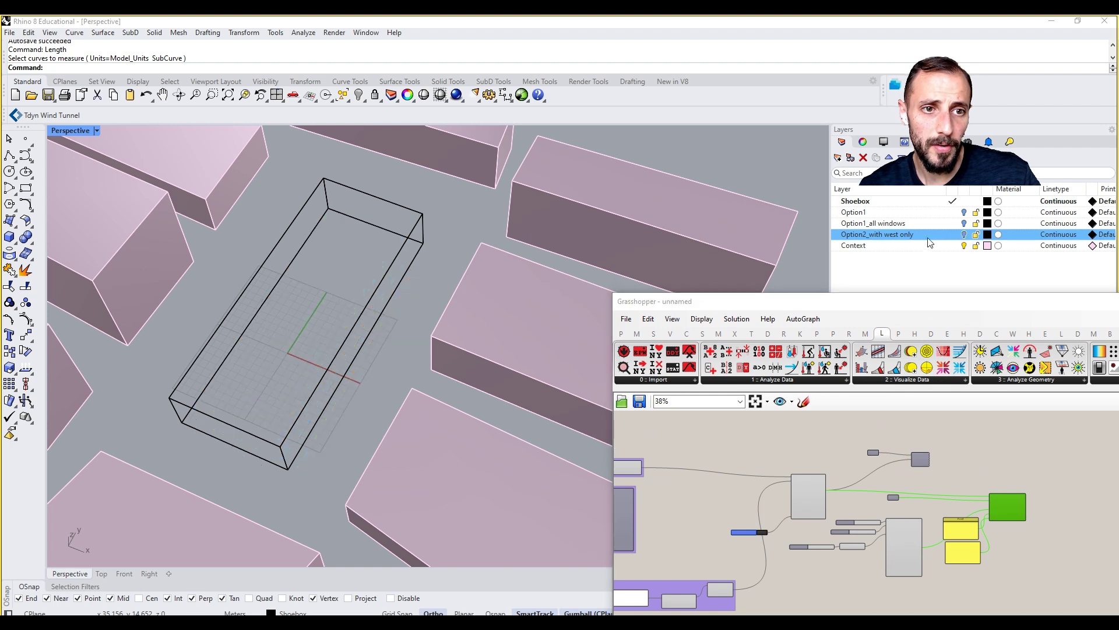
right_click(867, 240)
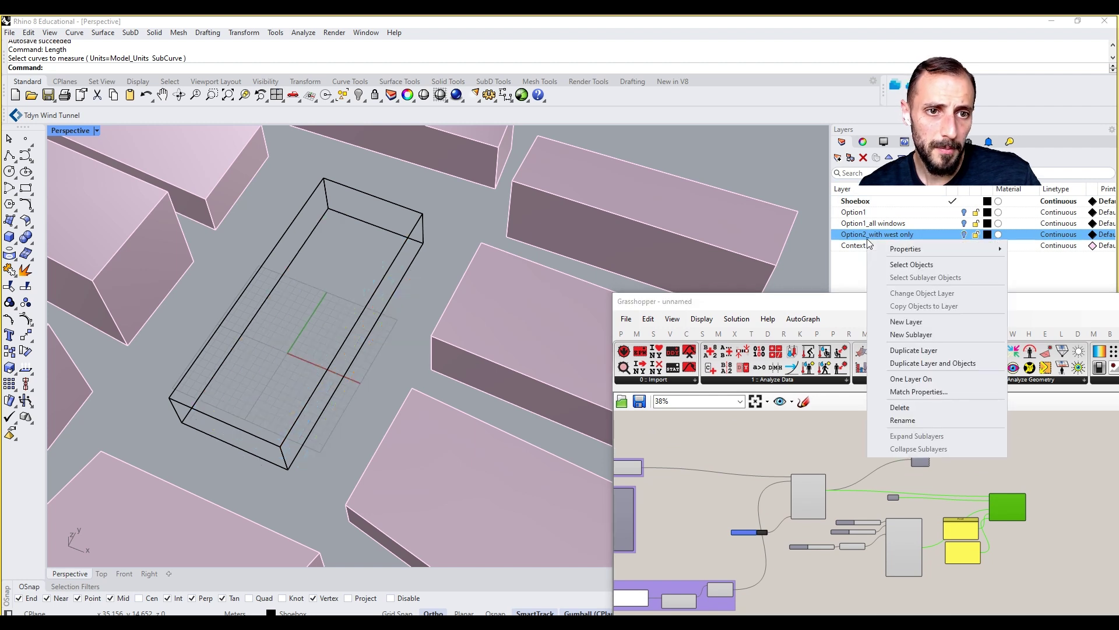
left_click(914, 351)
left_click_drag(938, 246, 886, 246)
type("roof")
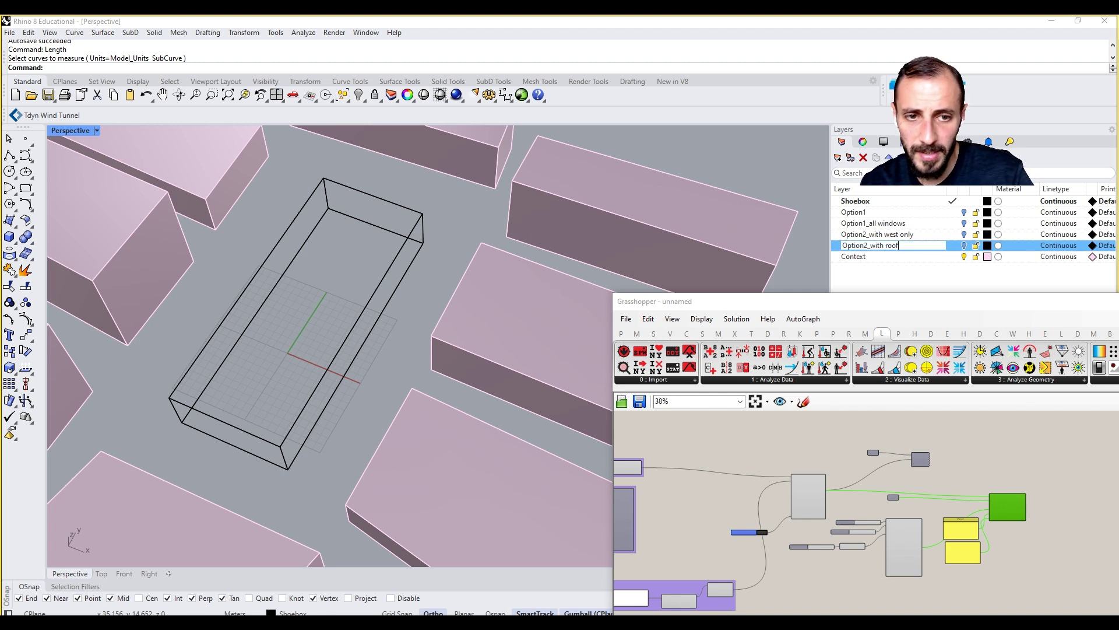
type("_Only")
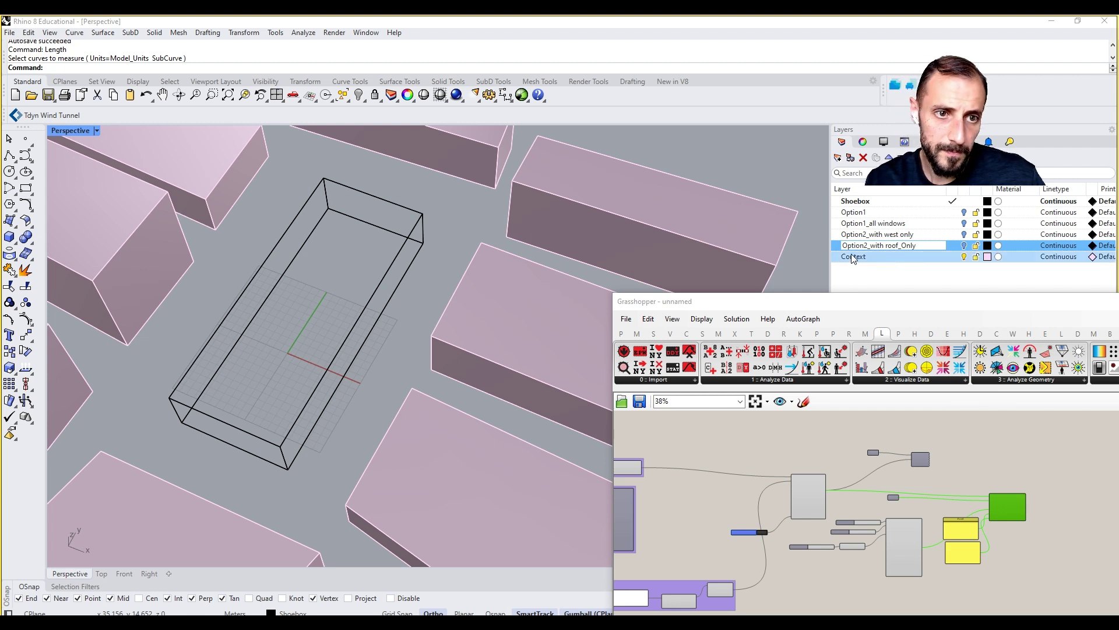
key("Return")
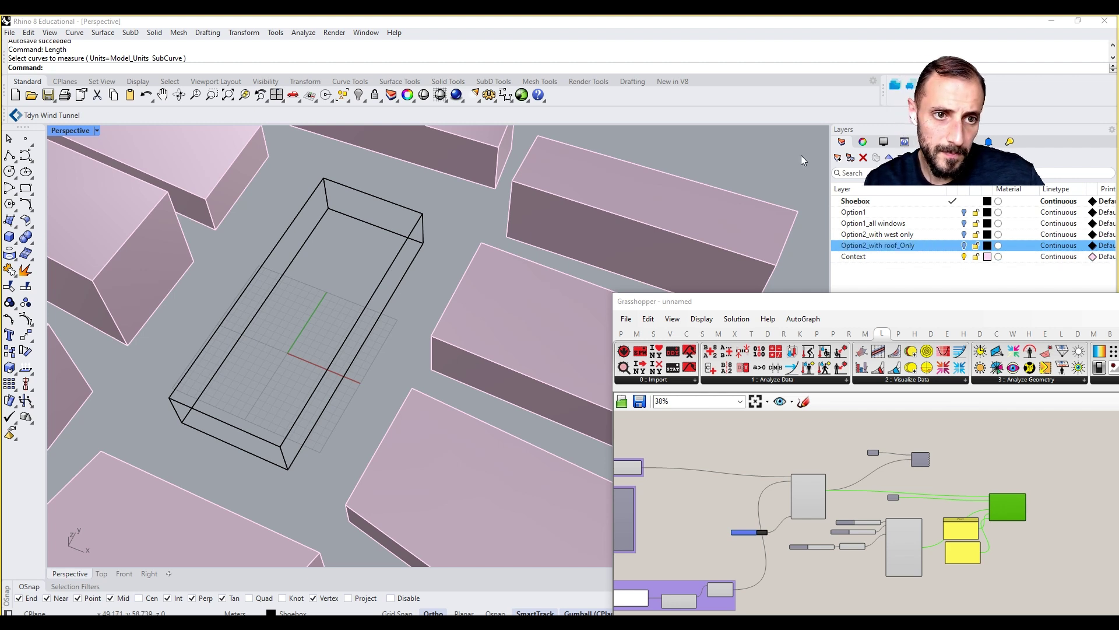
left_click_drag(926, 320, 940, 304)
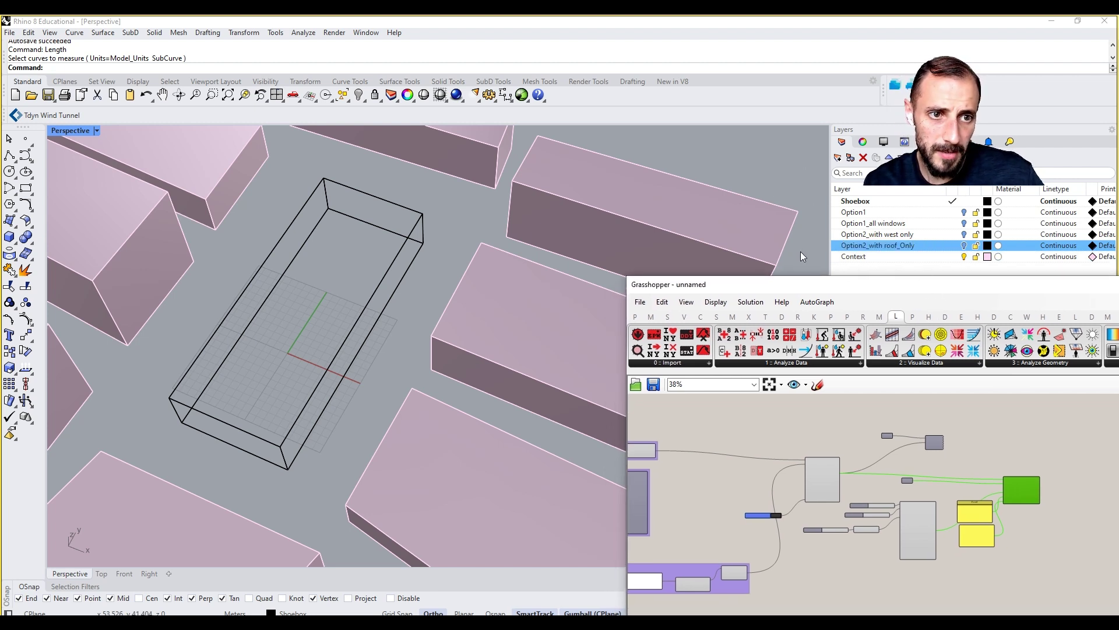
scroll(954, 509, "down", 5)
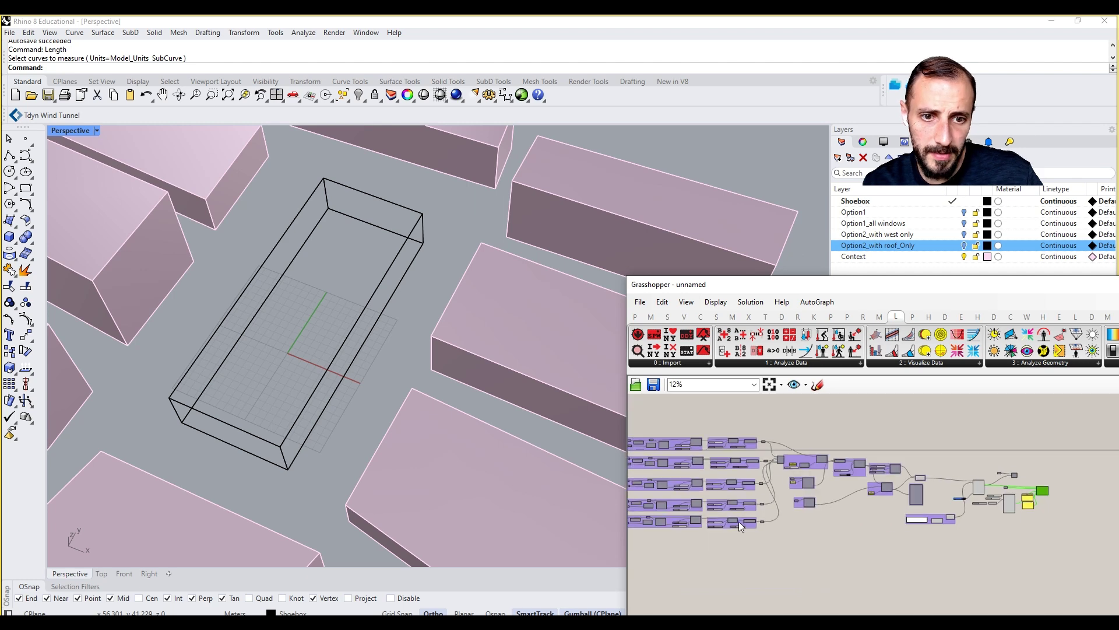
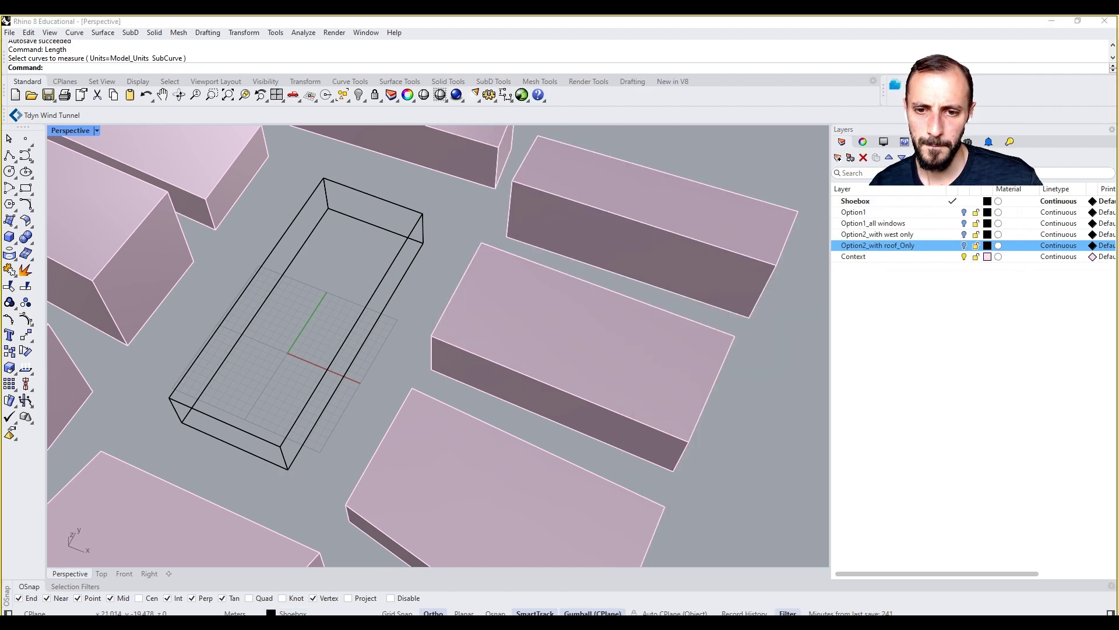
Bring the Grasshopper editor forward and pan the canvas to select the heatmap component.
key("alt+Tab")
right_click_drag(925, 450, 830, 449)
scroll(830, 449, "down", 5)
scroll(1096, 545, "up", 5)
right_click_drag(1096, 548, 831, 555)
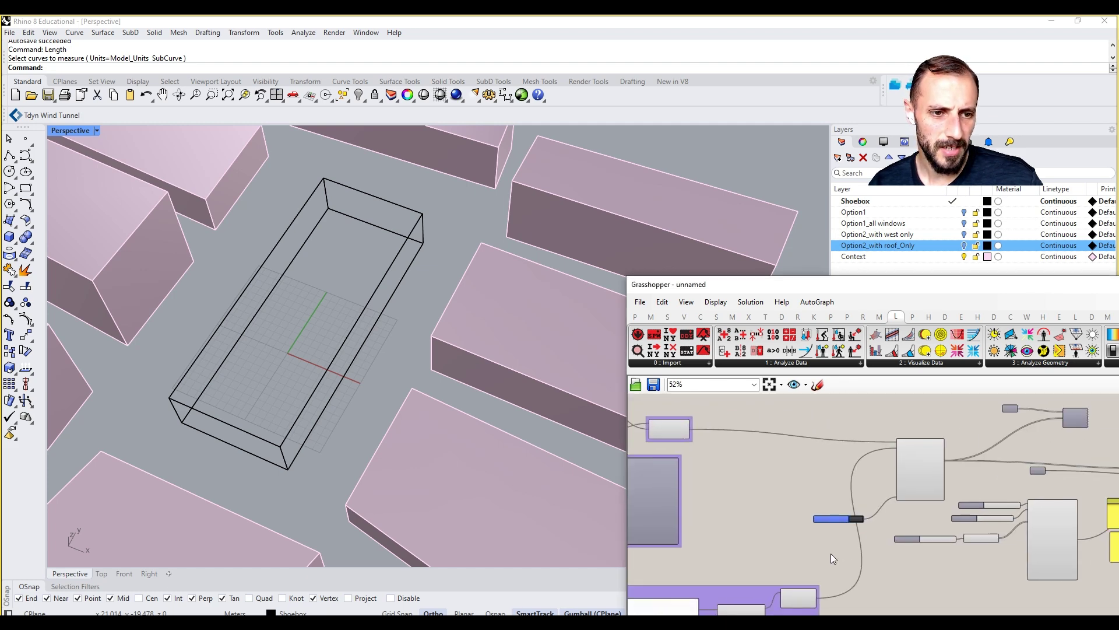
right_click_drag(973, 492, 699, 494)
left_click(914, 482)
Turn Preview on for the heatmap component so the Daylight Autonomy heatmap shows in Rhino.
right_click(926, 439)
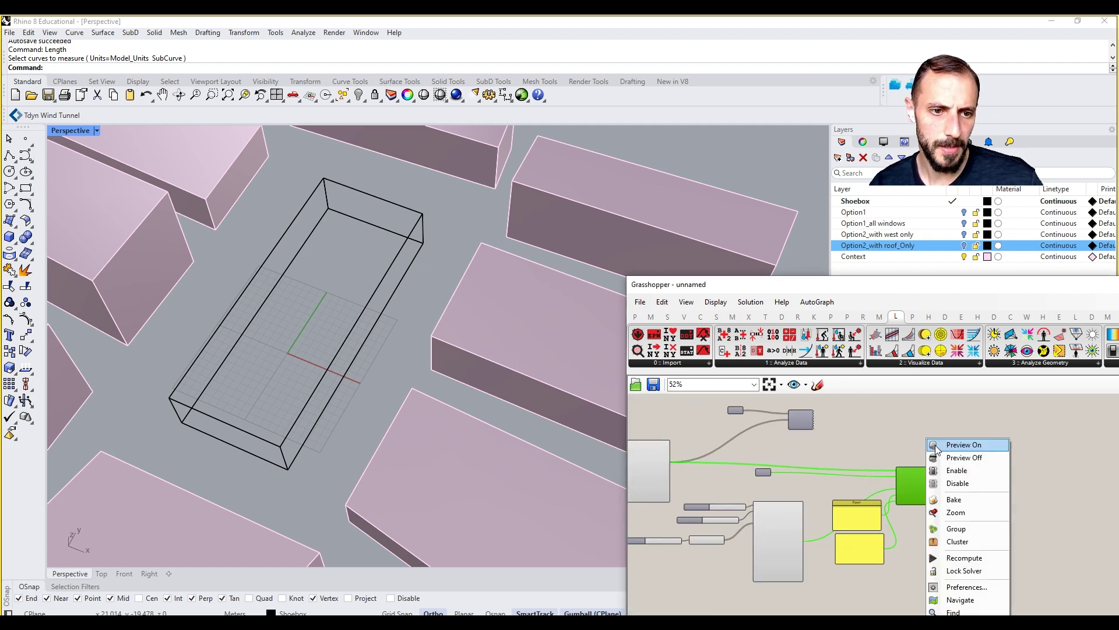
left_click(931, 442)
left_click(928, 440)
scroll(793, 509, "up", 5)
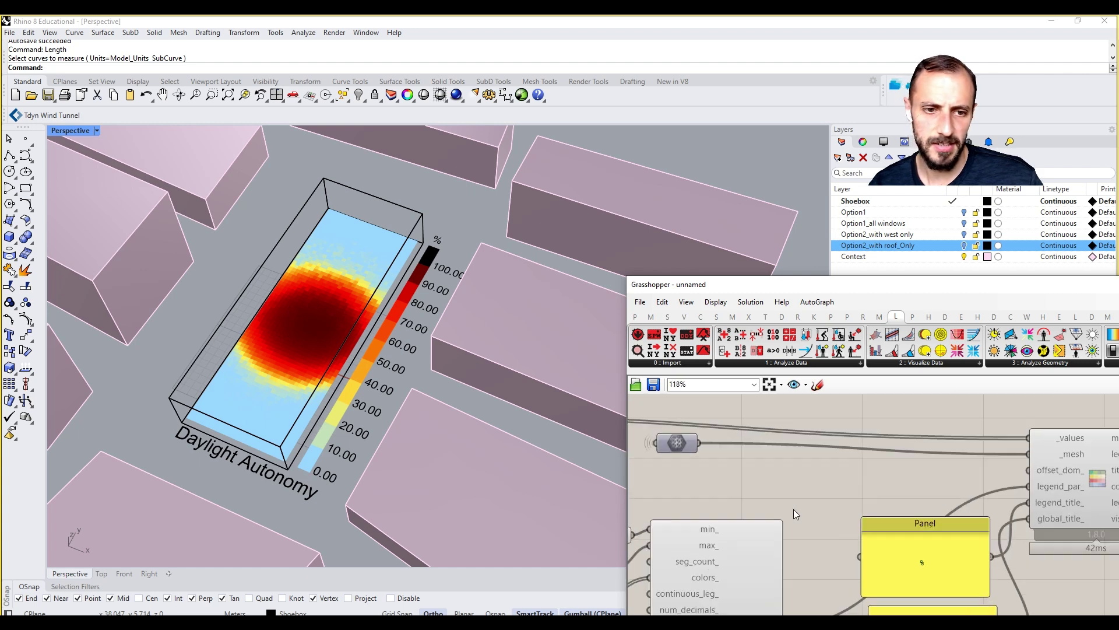
right_click_drag(807, 455, 904, 461)
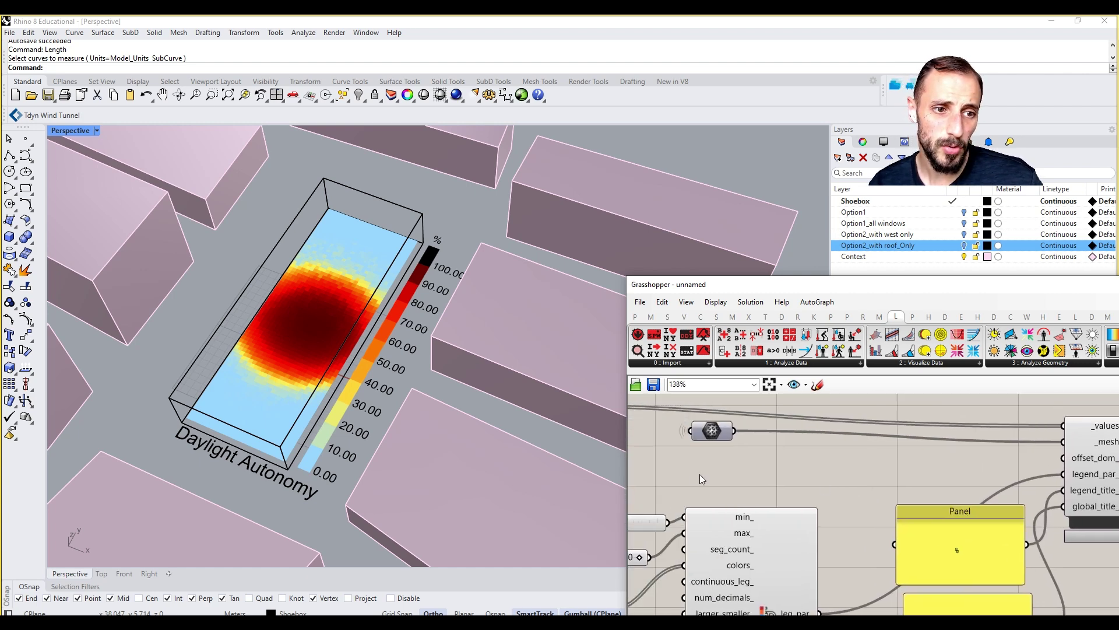
right_click_drag(702, 478, 920, 490)
scroll(788, 469, "down", 2)
right_click_drag(775, 454, 757, 477)
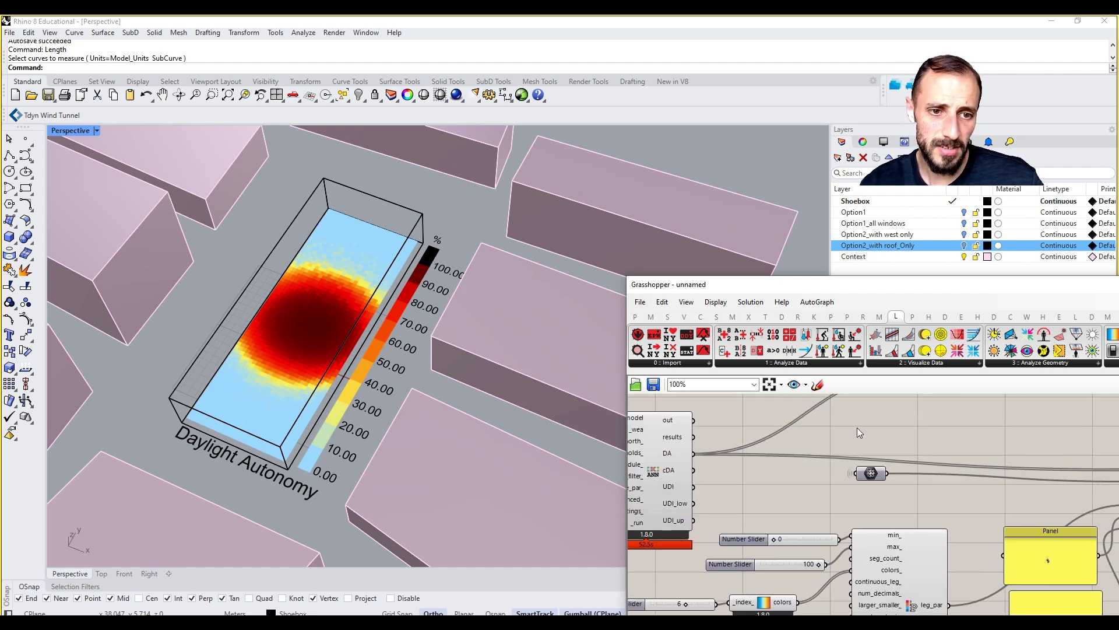
Add an Arithmetic mean component and wire the DA results into it.
double_click(857, 428)
type("aver")
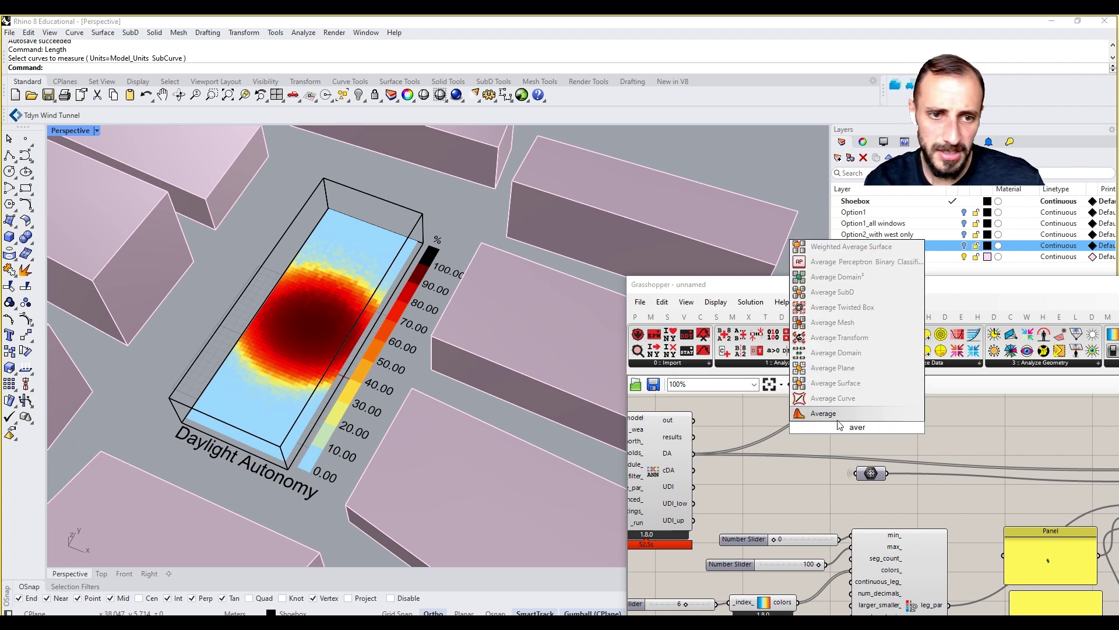
left_click(808, 413)
left_click_drag(698, 453, 810, 428)
Attach a panel showing the 35.297458 mean and reposition the mean and panel together.
right_click_drag(908, 439, 838, 484)
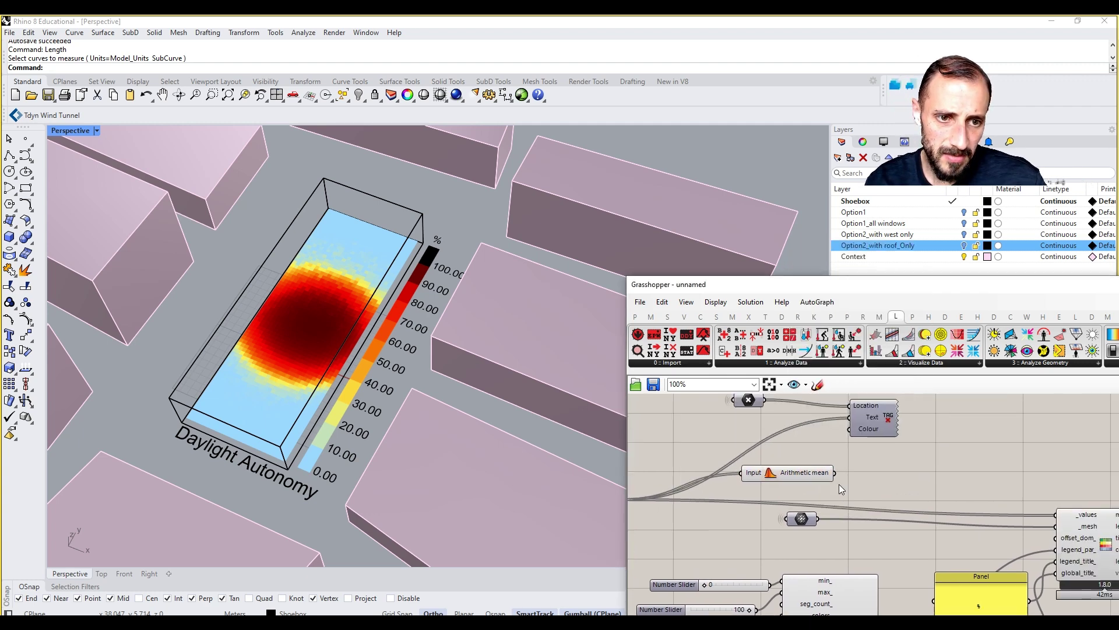
double_click(896, 459)
type("//")
key("Return")
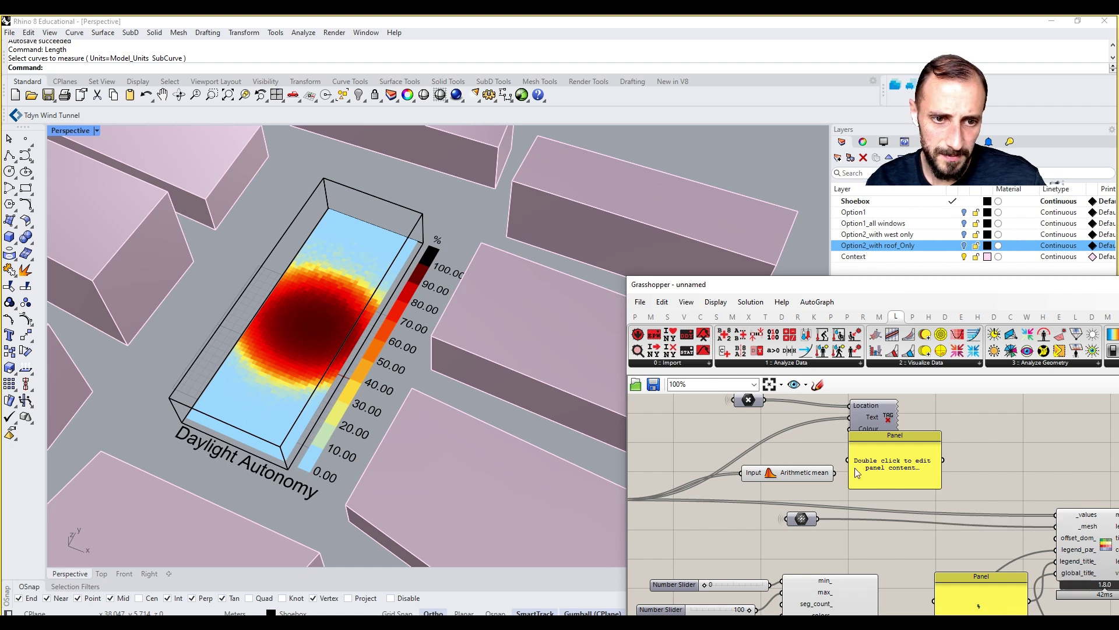
left_click_drag(849, 460, 807, 471)
left_click_drag(811, 472, 1056, 431)
right_click_drag(1056, 430, 879, 487)
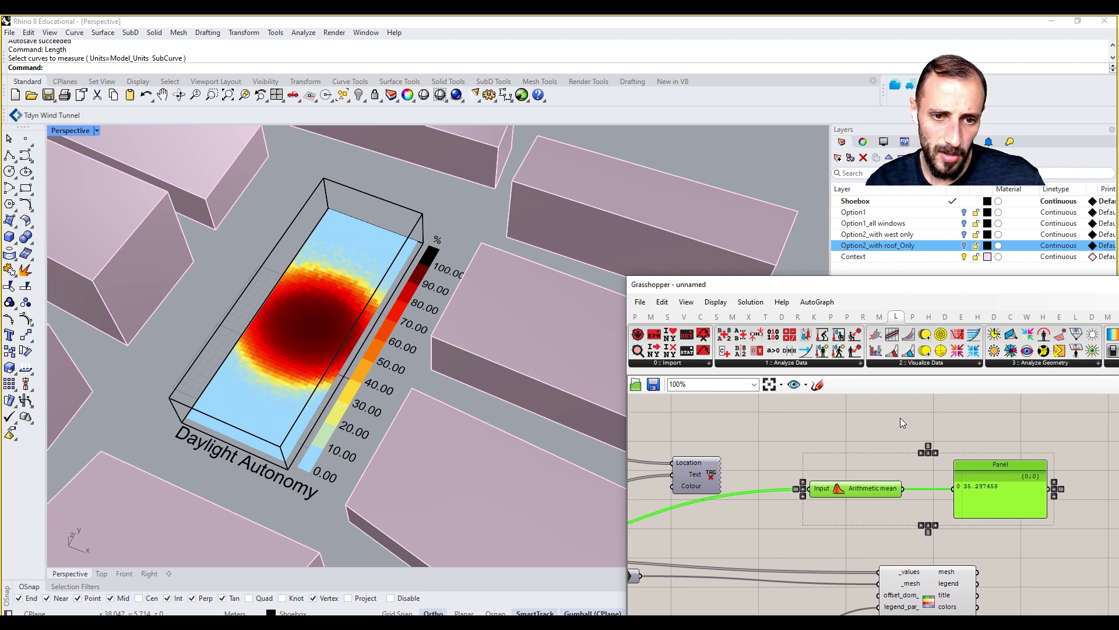
left_click(926, 424)
left_click_drag(973, 437, 754, 545)
right_click_drag(849, 529, 845, 481)
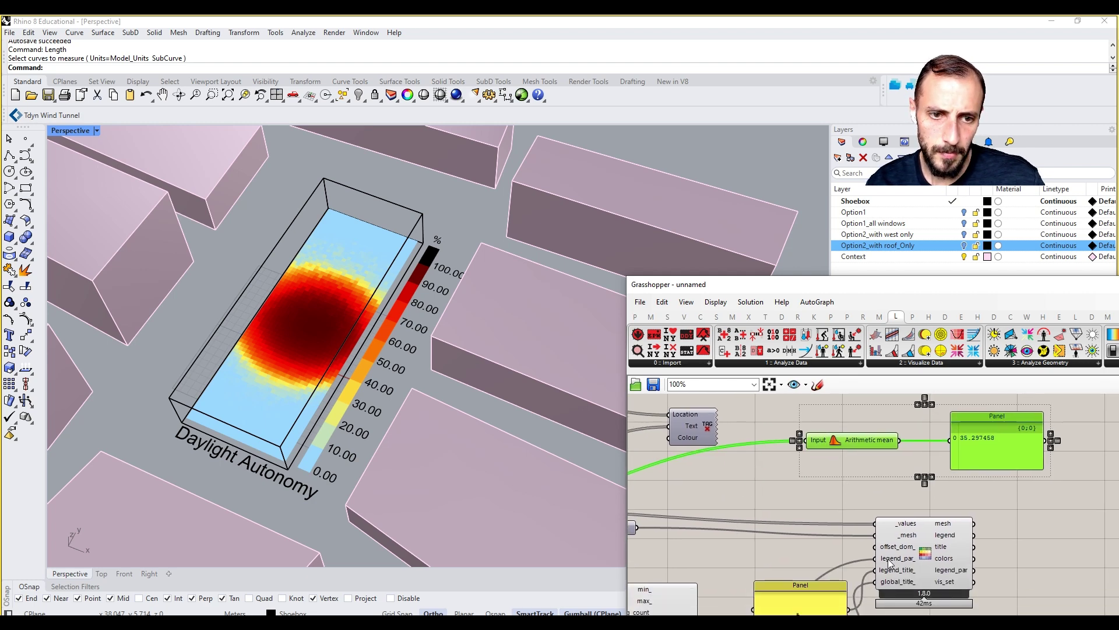
Bake the selected components as a group onto layer Option2_with roof_Only.
right_click(927, 558)
left_click(948, 601)
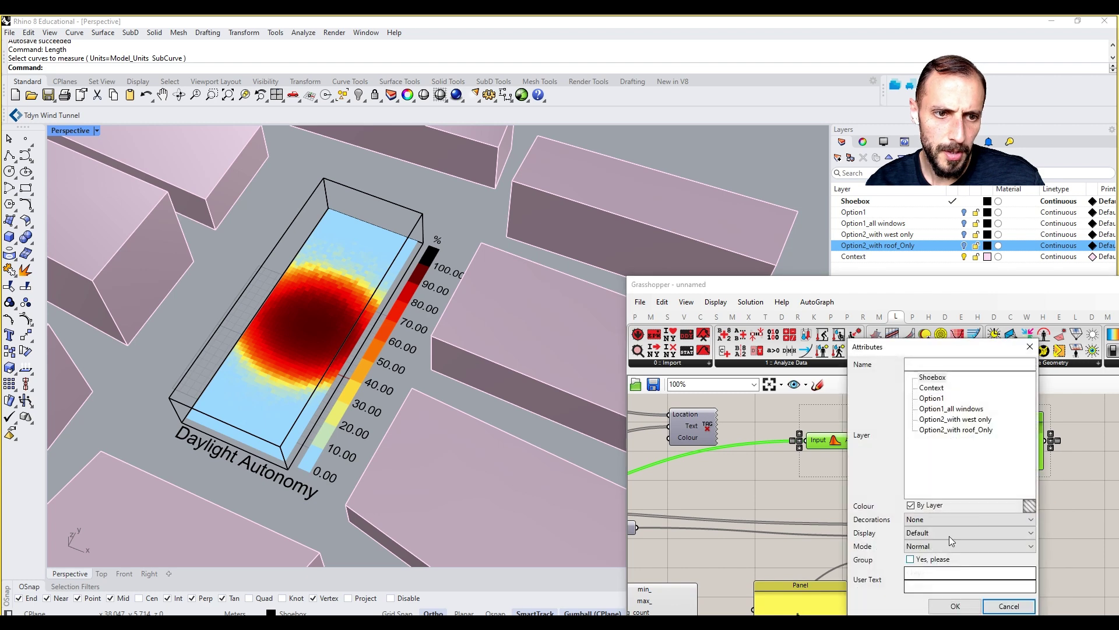
left_click(959, 431)
left_click(910, 560)
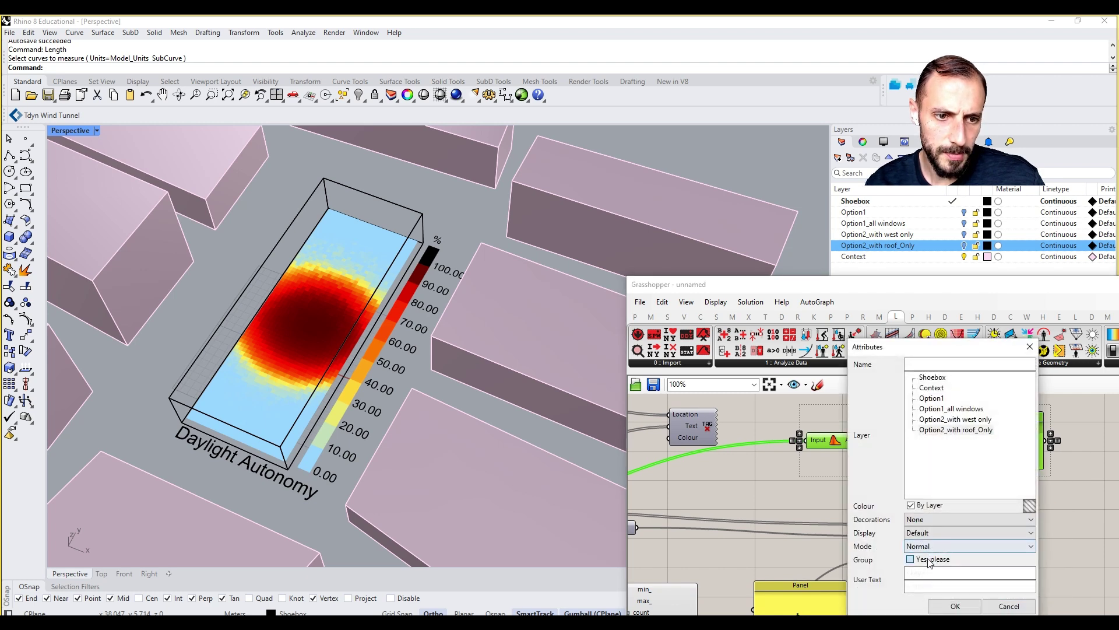
left_click(954, 606)
left_click(904, 488)
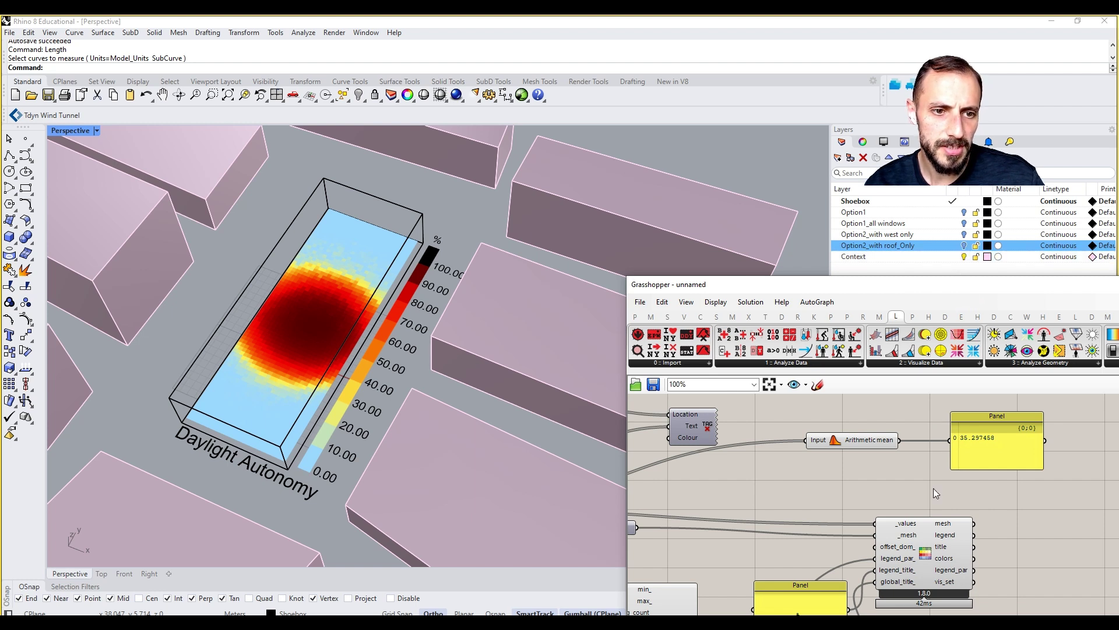
Turn off the legend component's preview to hide the heatmap in Rhino.
left_click(929, 553)
right_click(929, 552)
left_click(958, 464)
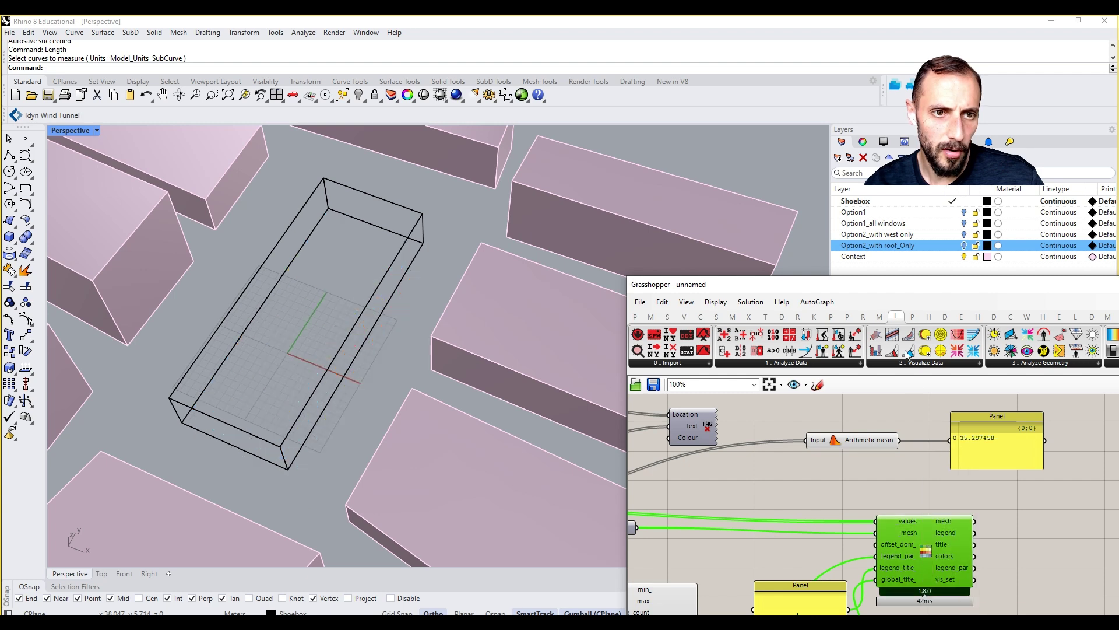
Duplicate the Option2_with roof_Only layer, then delete that copy and its objects.
right_click(876, 247)
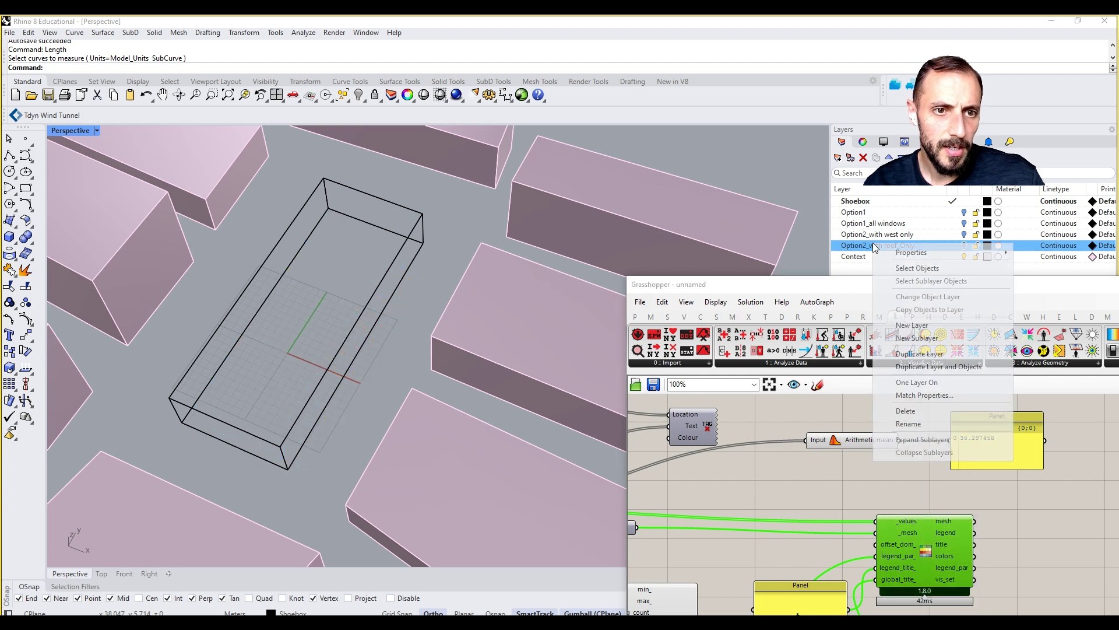
left_click(935, 367)
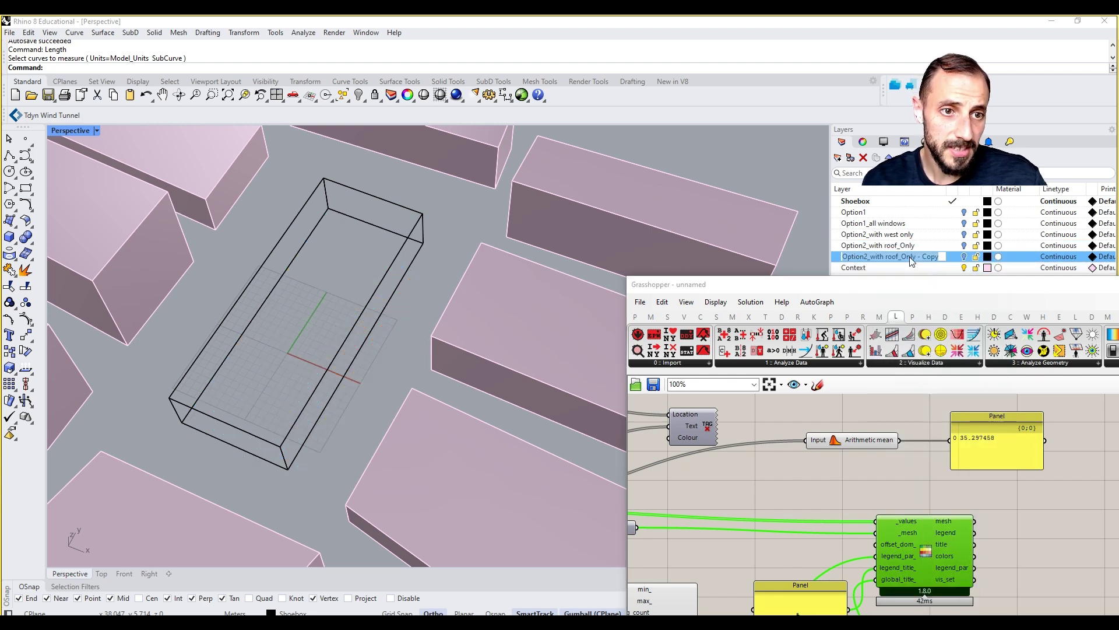
left_click_drag(893, 275, 892, 309)
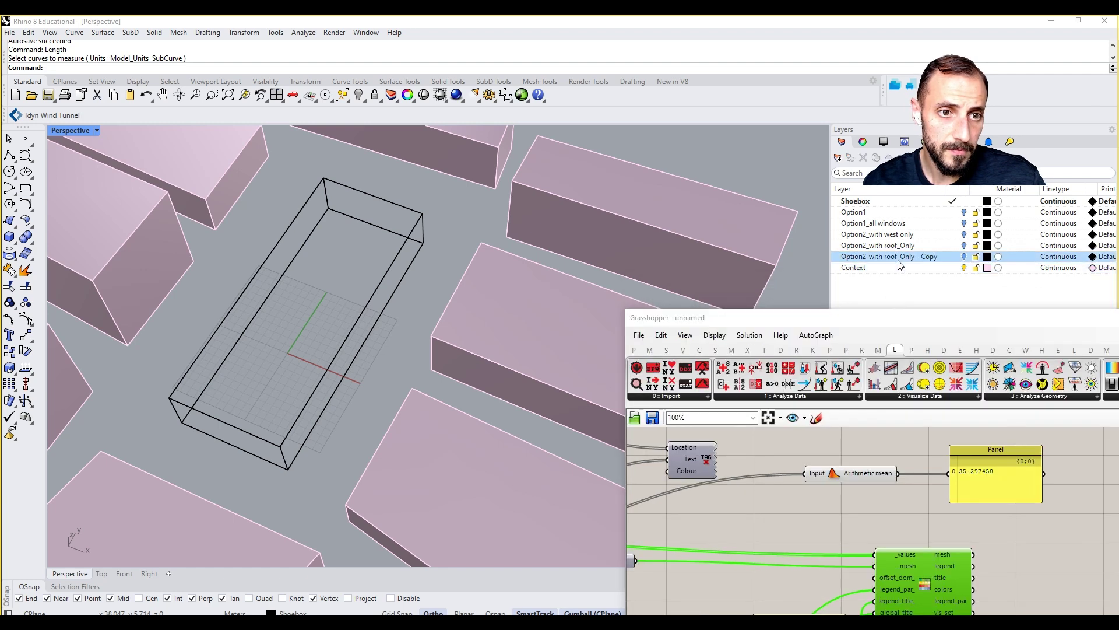
key("Delete")
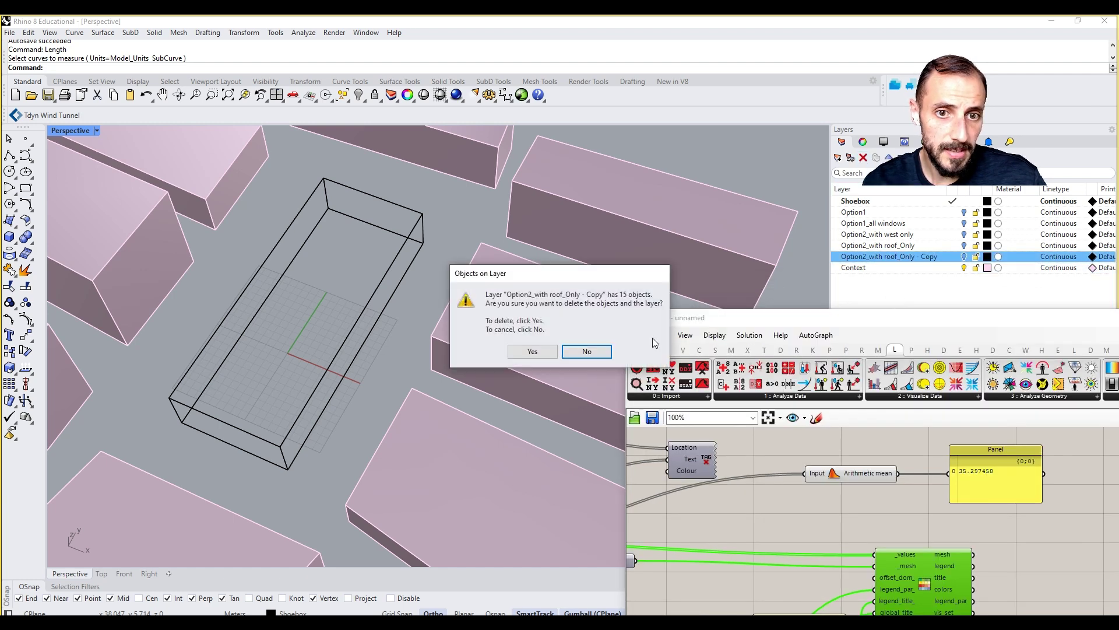
left_click(539, 350)
left_click(880, 246)
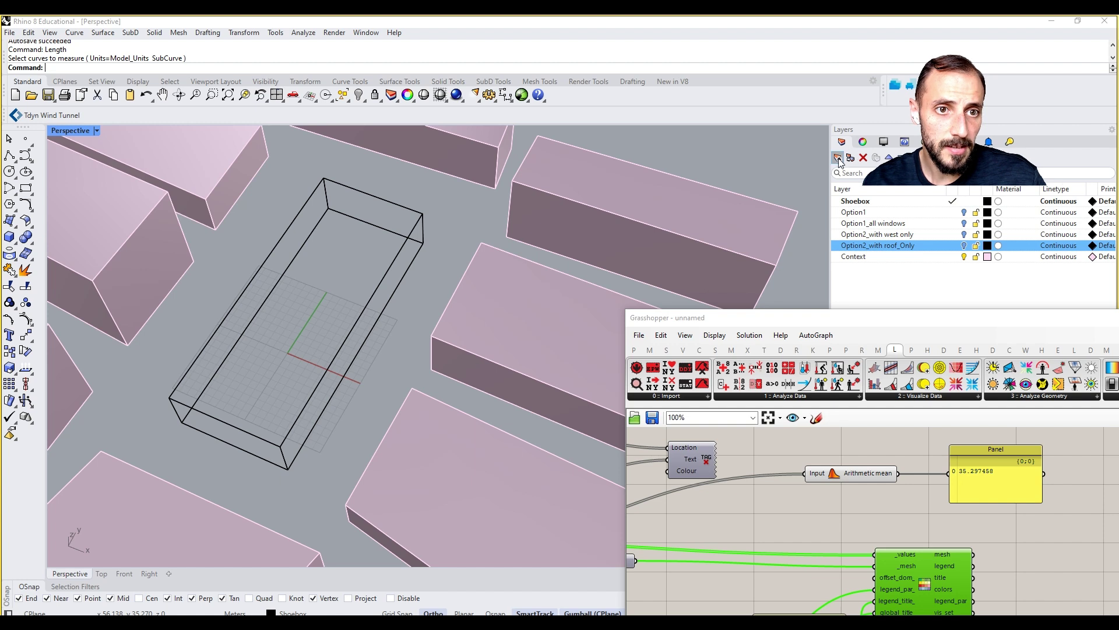
Duplicate Option2_with roof_Only again and rename the copy 'Option2_with roof_Only_glass_Tr1.00'.
right_click(866, 245)
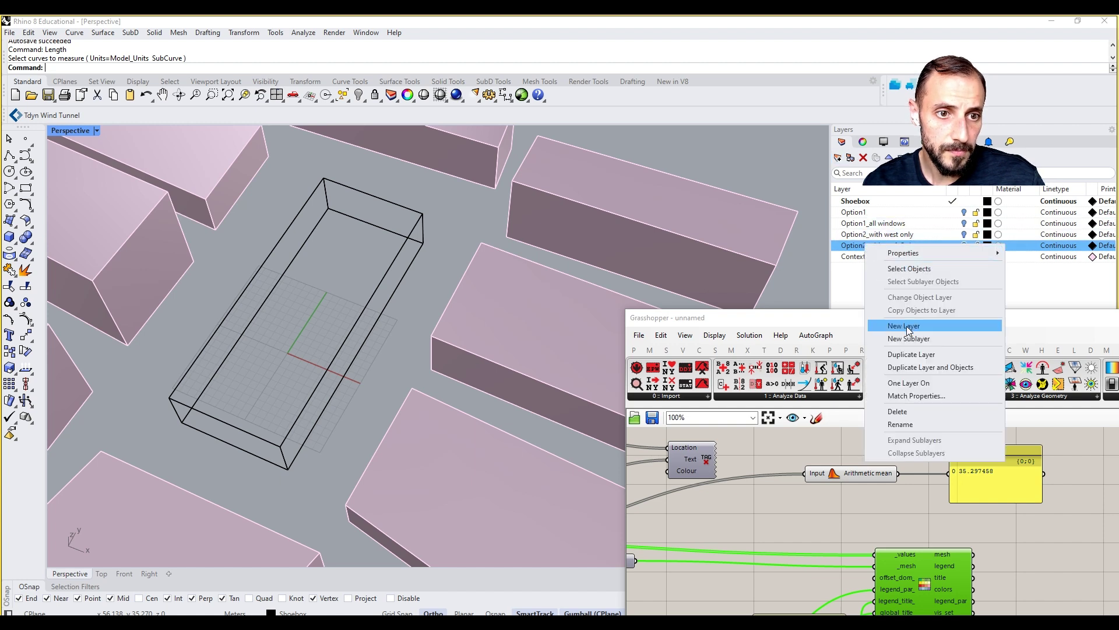
left_click(915, 354)
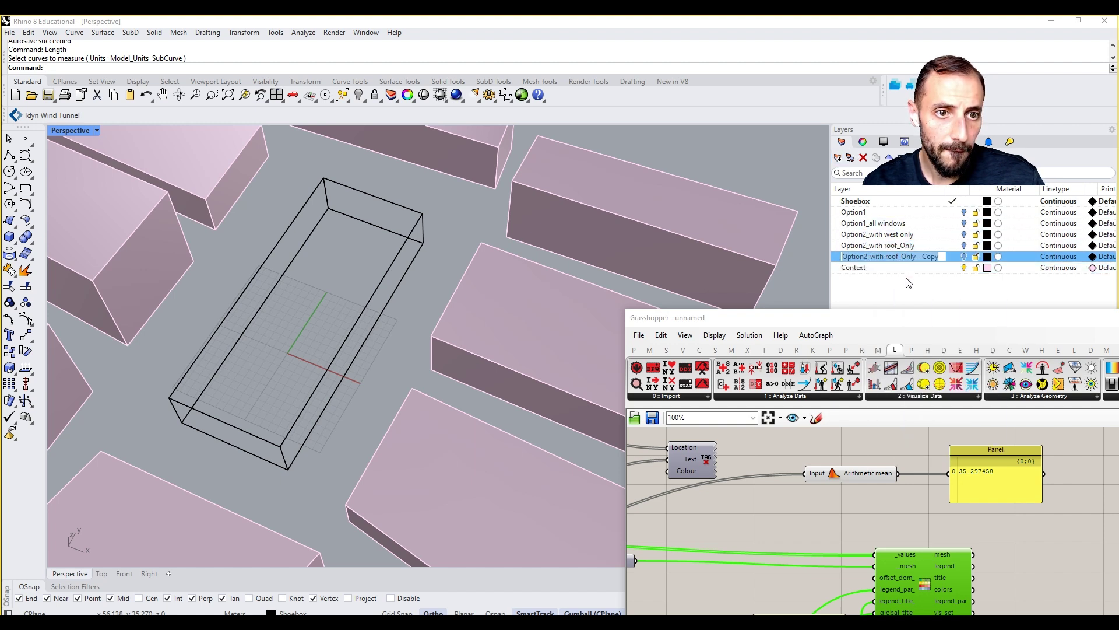
left_click_drag(943, 255, 919, 256)
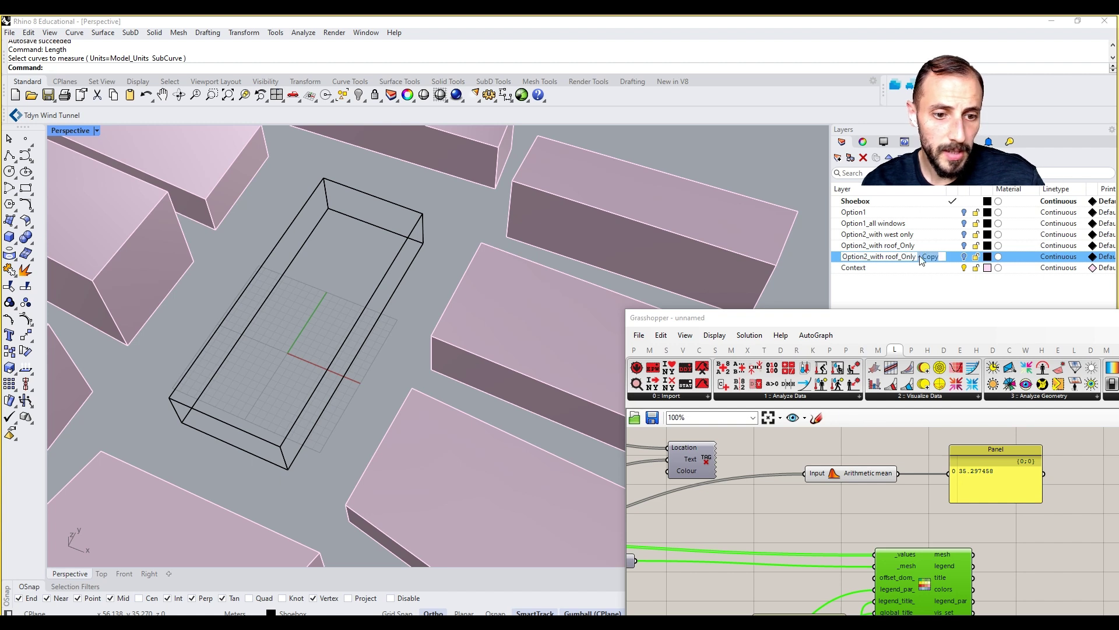
key("BackSpace")
type("_glass_Tr")
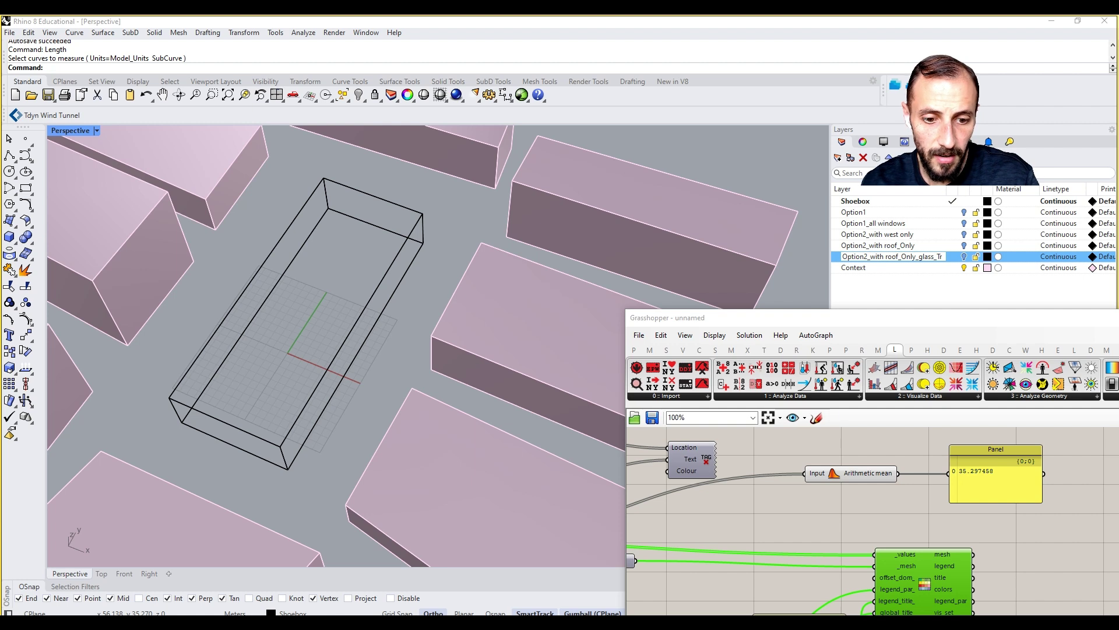
type("1.00")
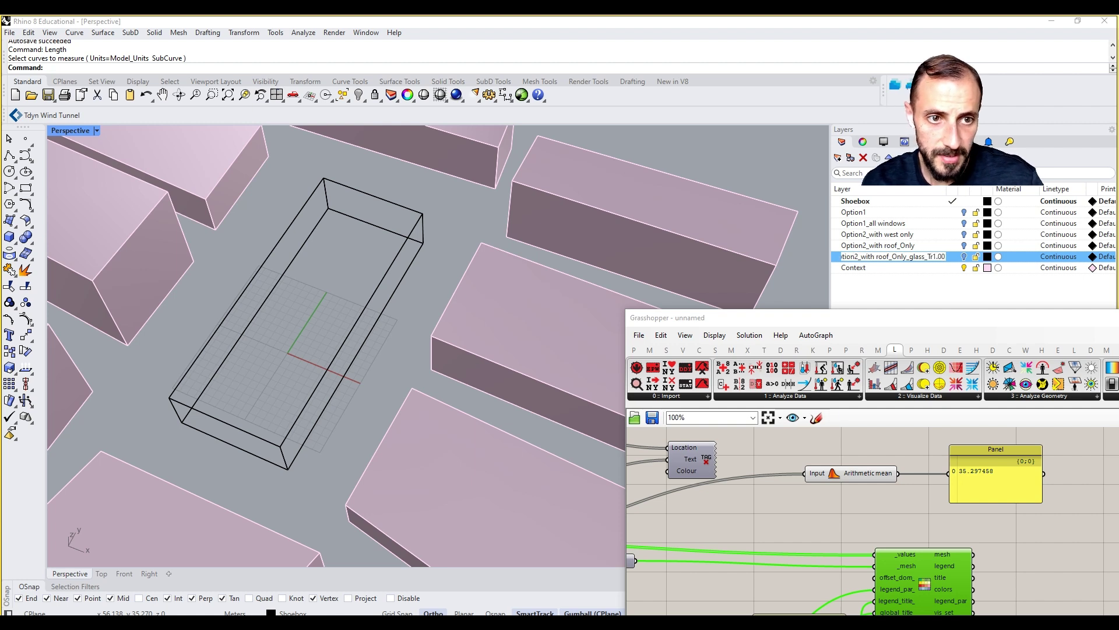
key("Return")
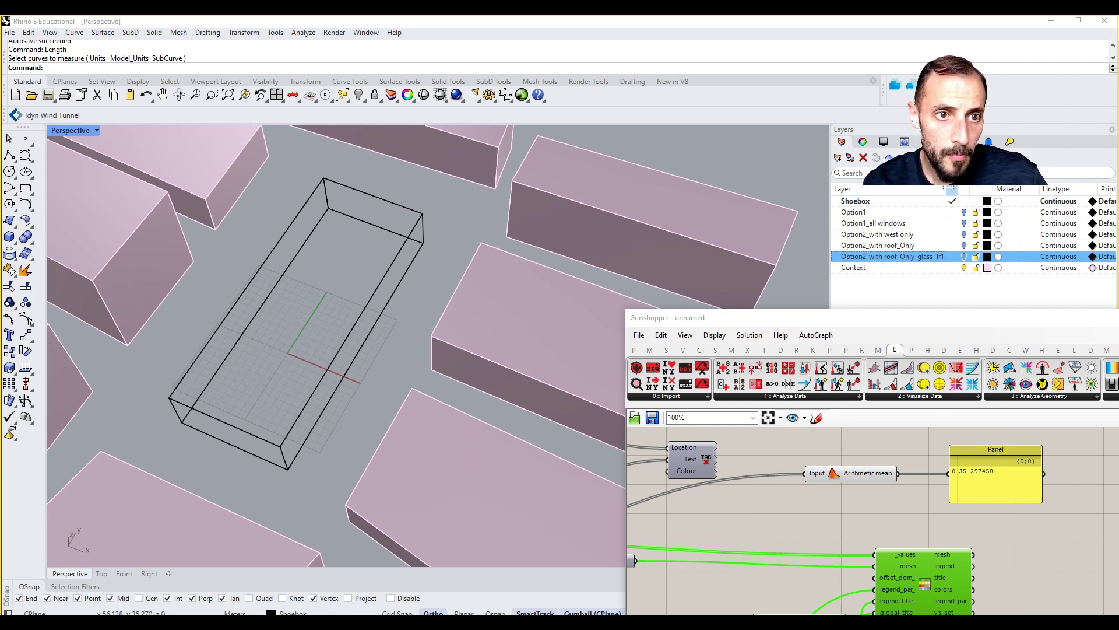
left_click_drag(949, 187, 983, 188)
Set the _test_glass transmittance slider to 1.00 and run the annual daylight simulation.
scroll(943, 511, "down", 10)
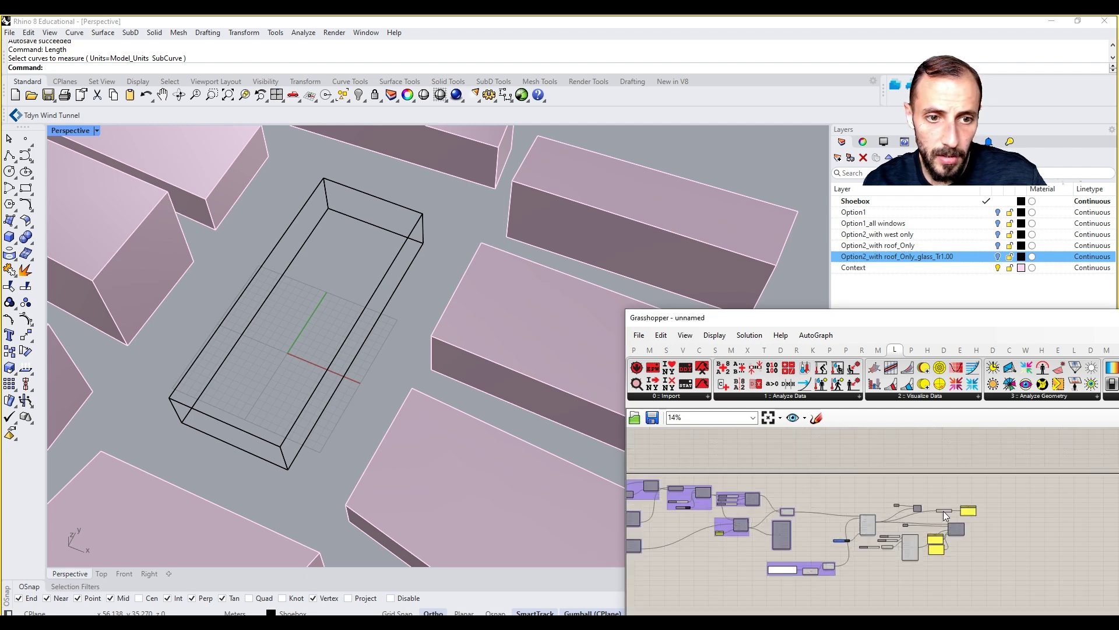
scroll(943, 511, "up", 8)
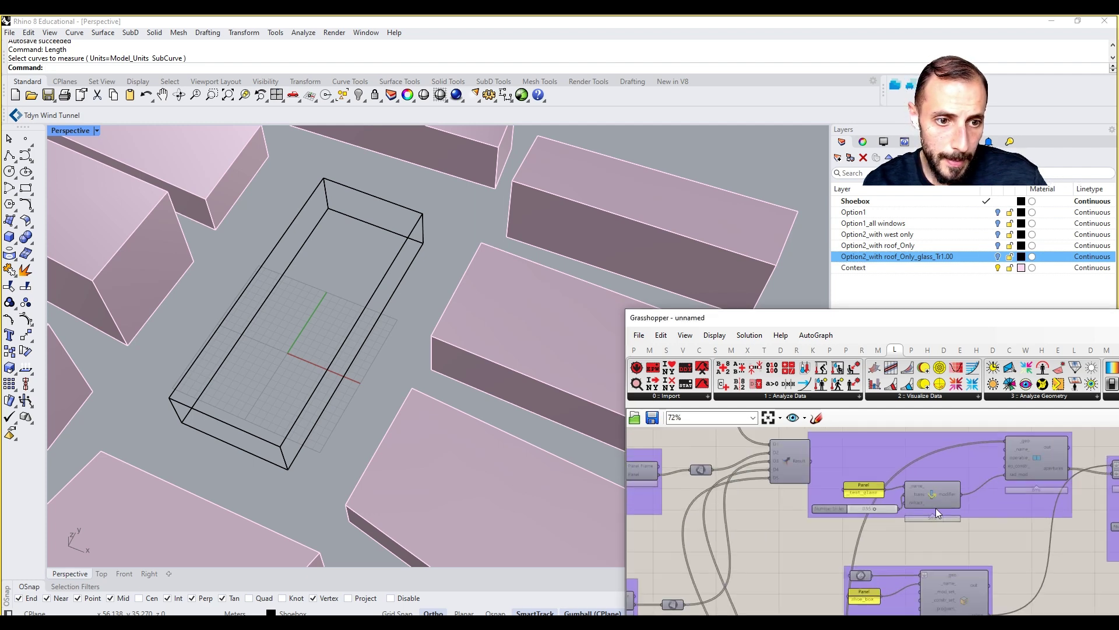
scroll(936, 509, "up", 3)
double_click(858, 508)
type("1")
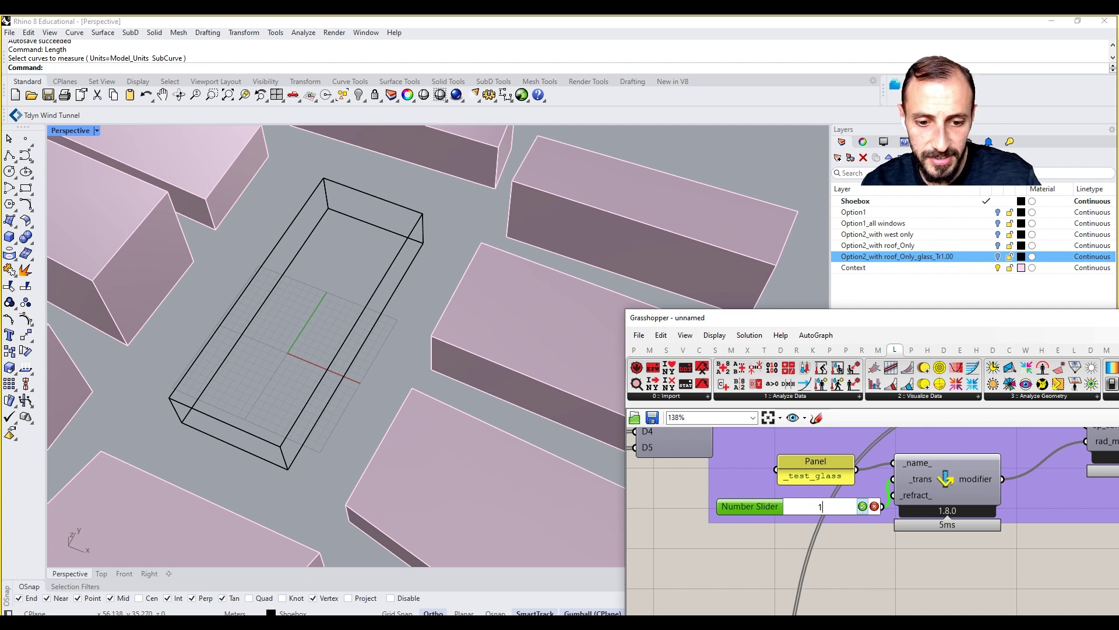
type(".00")
left_click(862, 506)
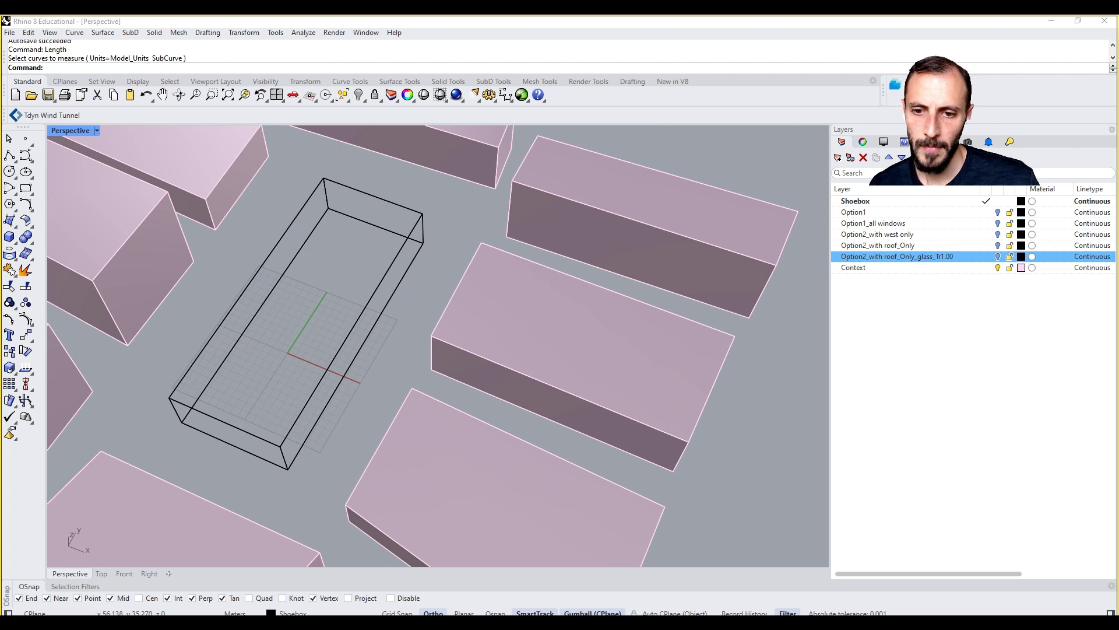
Recompute the failing component so the heatmap redraws and the mean reads 38.03112.
key("alt+Tab")
right_click_drag(895, 478, 806, 481)
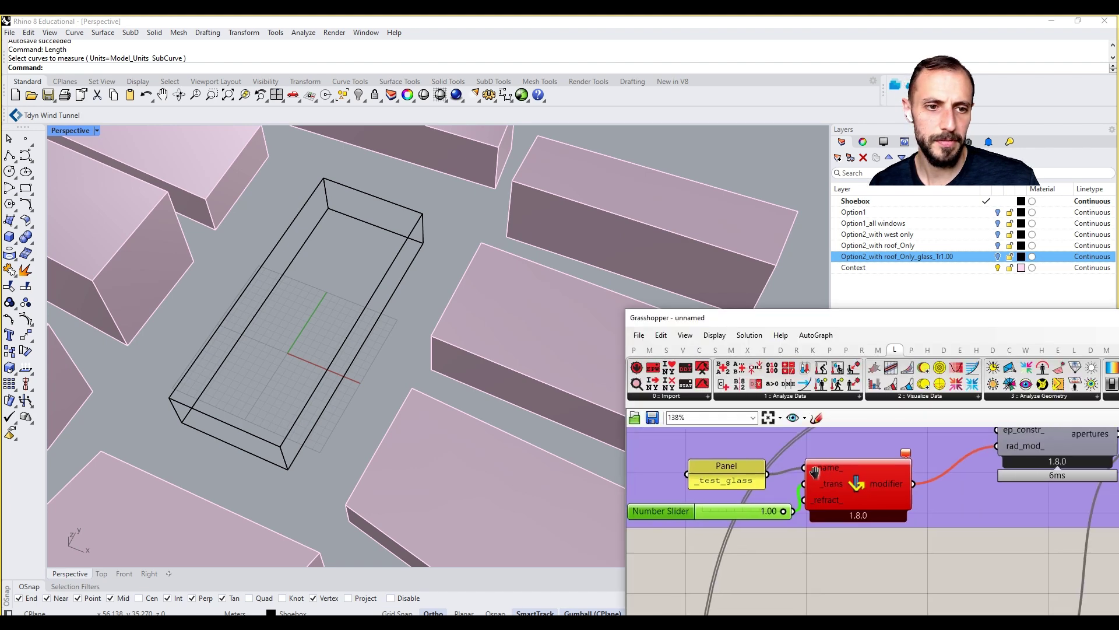
scroll(805, 481, "down", 5)
scroll(781, 482, "up", 4)
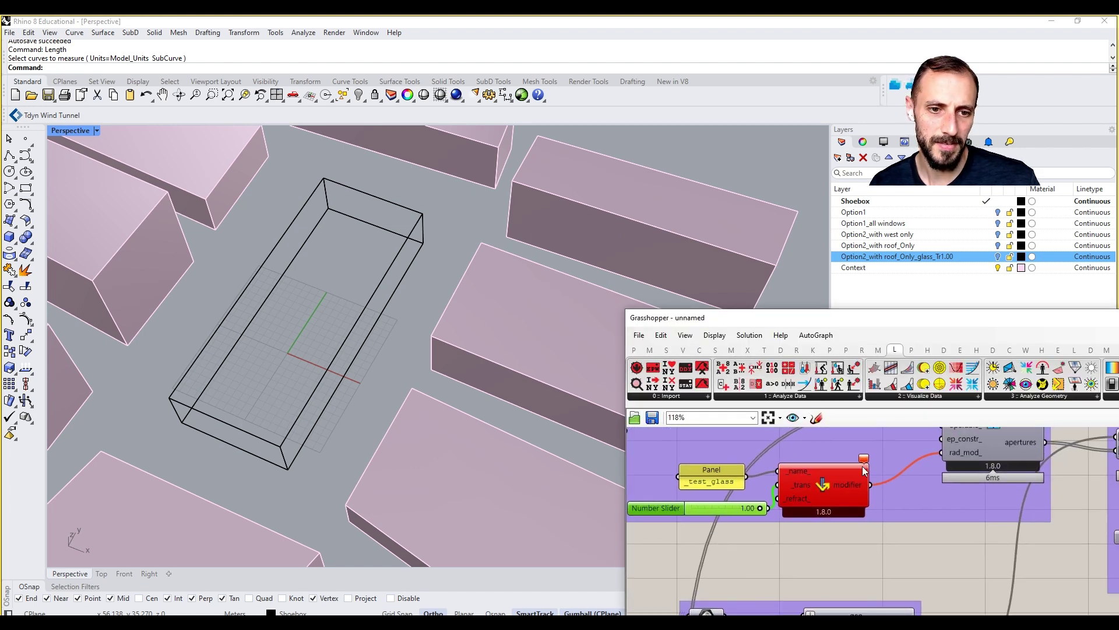
mouse_move(864, 466)
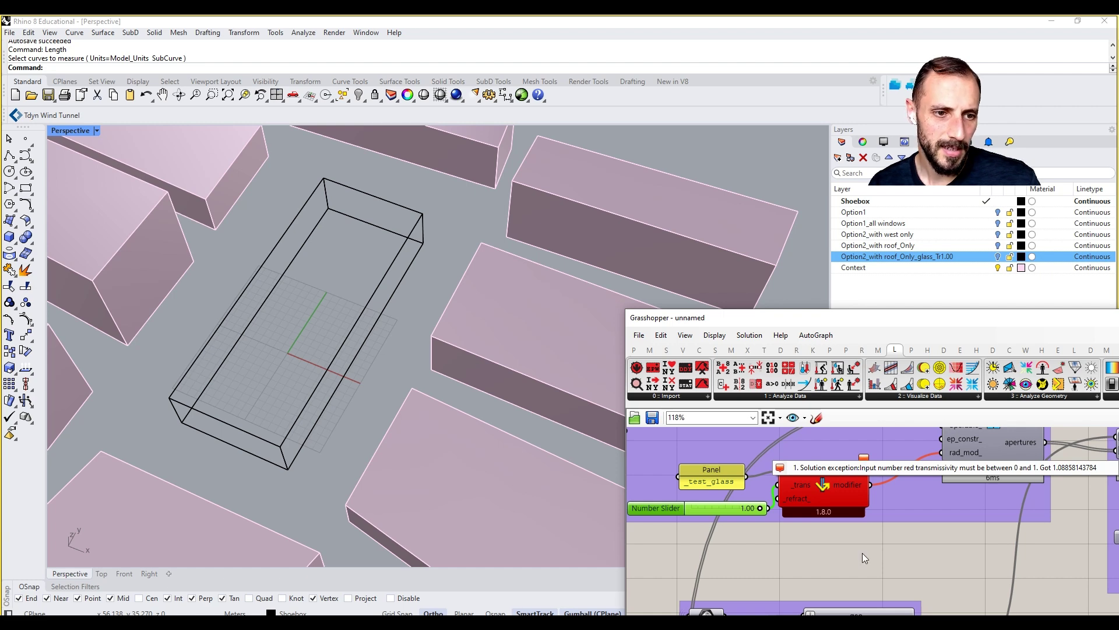
scroll(862, 553, "down", 10)
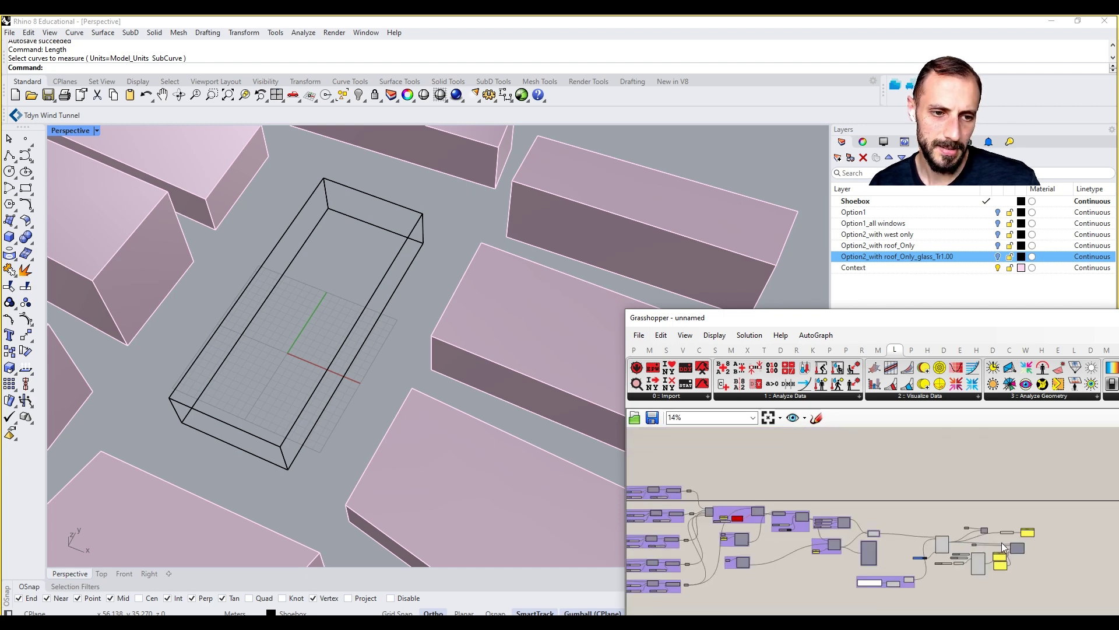
scroll(1014, 548, "up", 4)
right_click(1041, 555)
left_click(1021, 441)
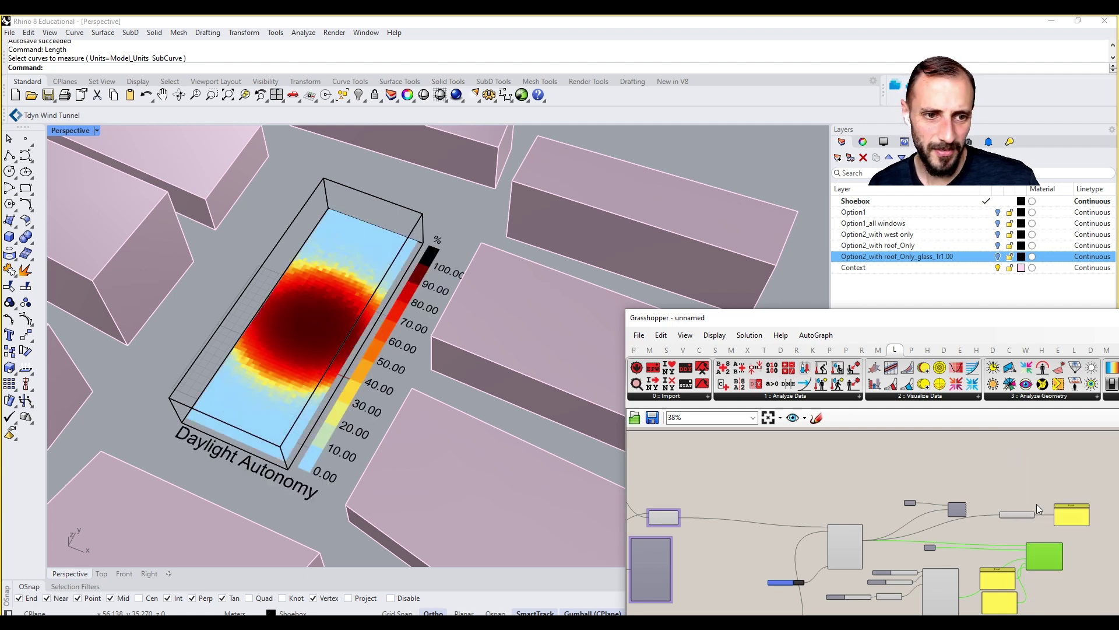
scroll(1037, 504, "up", 4)
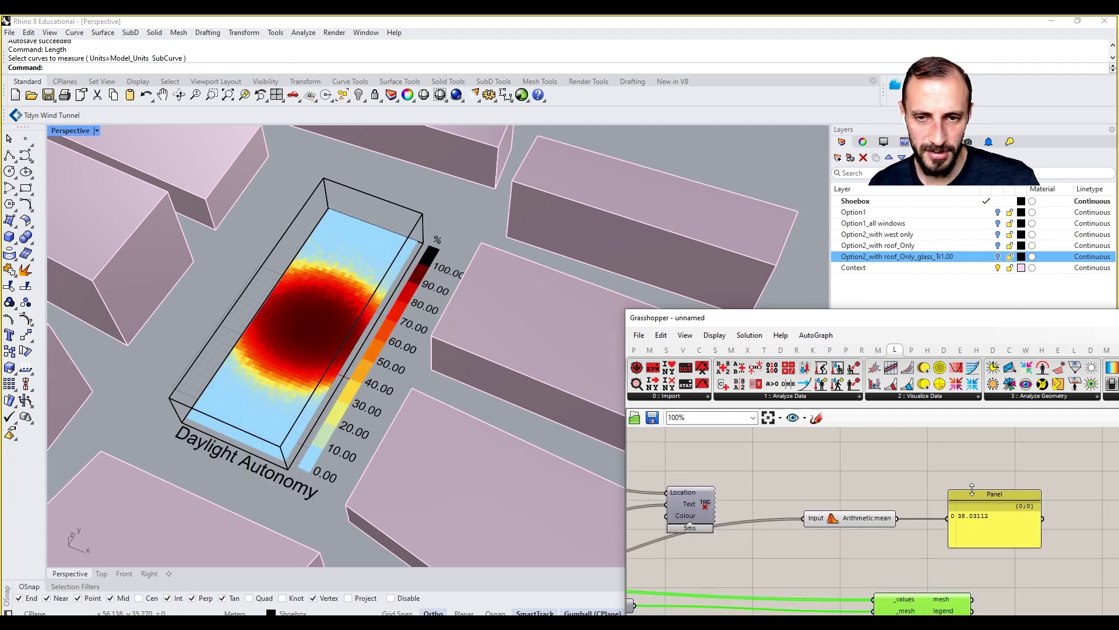
Shift the Arithmetic mean and its readout panel slightly right and down.
left_click_drag(1052, 548, 817, 492)
left_click(817, 493)
left_click_drag(1007, 465, 849, 540)
left_click_drag(849, 517, 869, 531)
Bake the Heatmap component onto layer Option2_with roof_Only_glass_Tr1.00.
right_click_drag(919, 581, 914, 507)
right_click(901, 528)
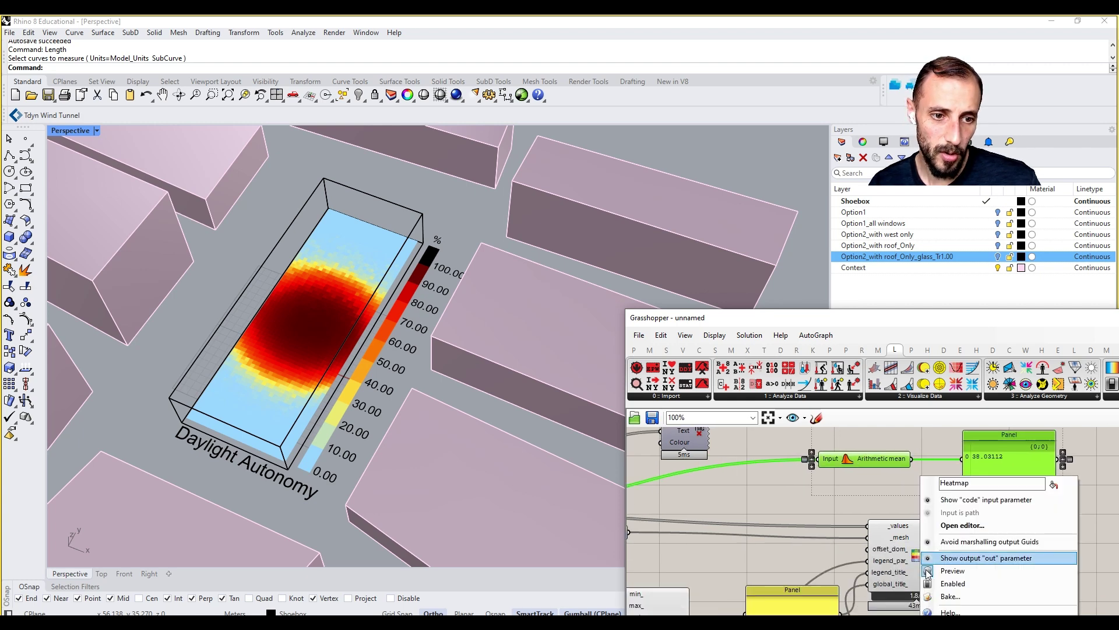
left_click(944, 598)
left_click(984, 438)
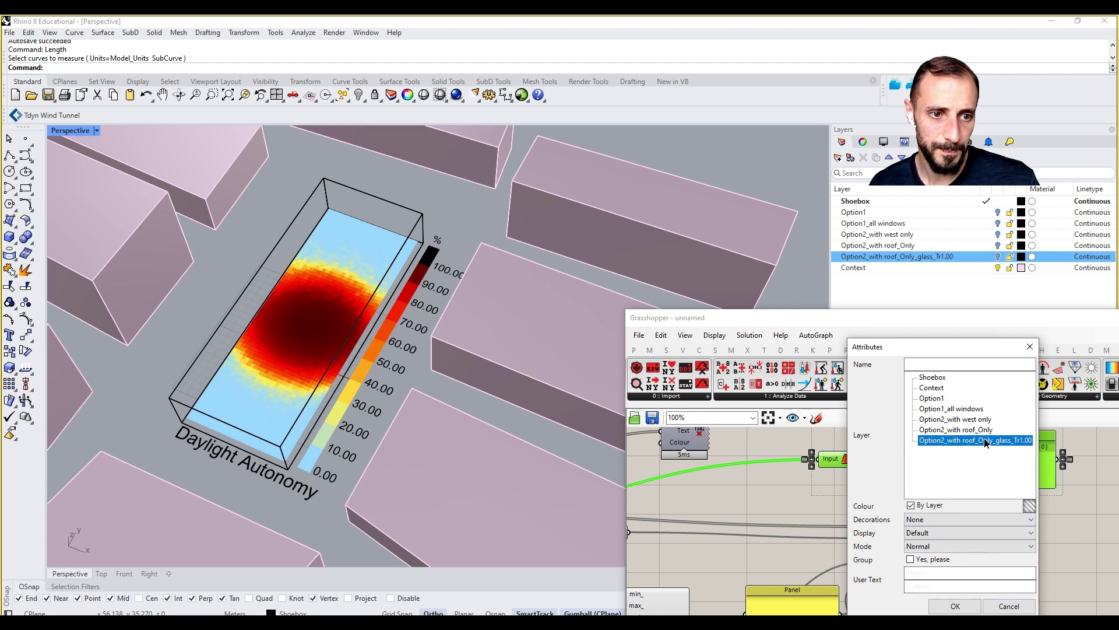
left_click(955, 606)
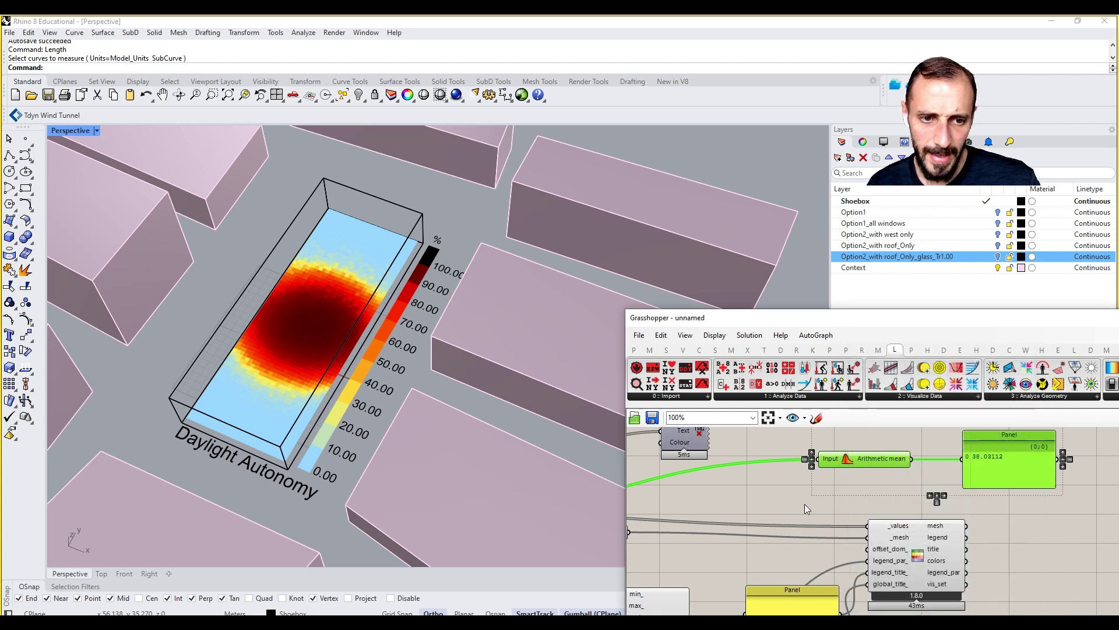
scroll(804, 504, "down", 5)
right_click_drag(878, 531, 882, 513)
scroll(795, 482, "up", 3)
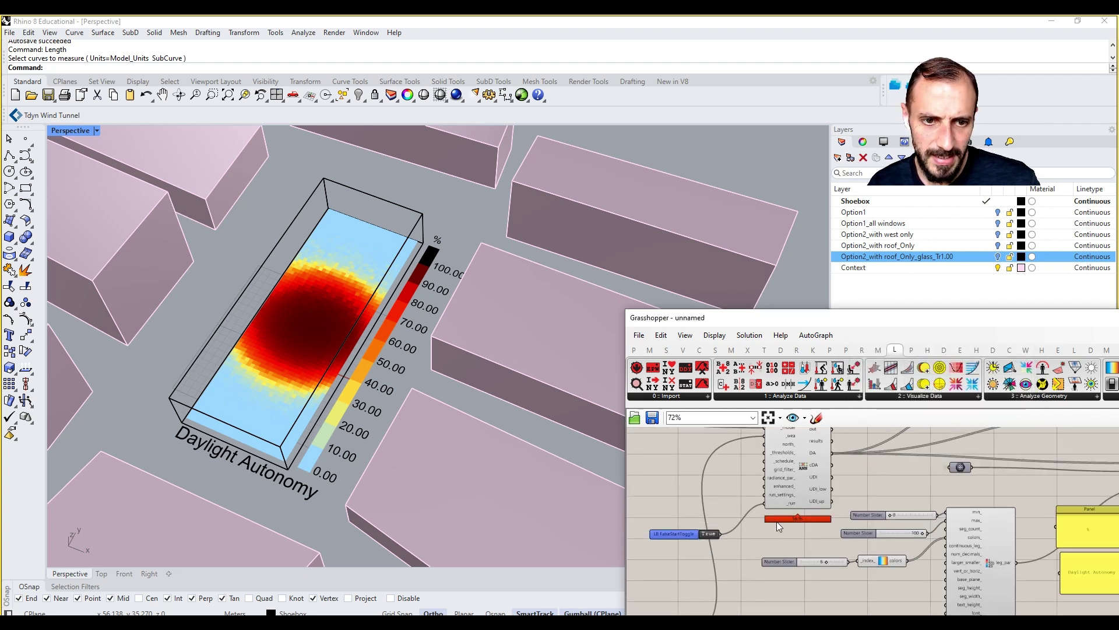
Group the Annual Daylight component with its toggle, the legend sliders, and the readout panels.
left_click_drag(791, 533, 666, 452)
right_click(667, 456)
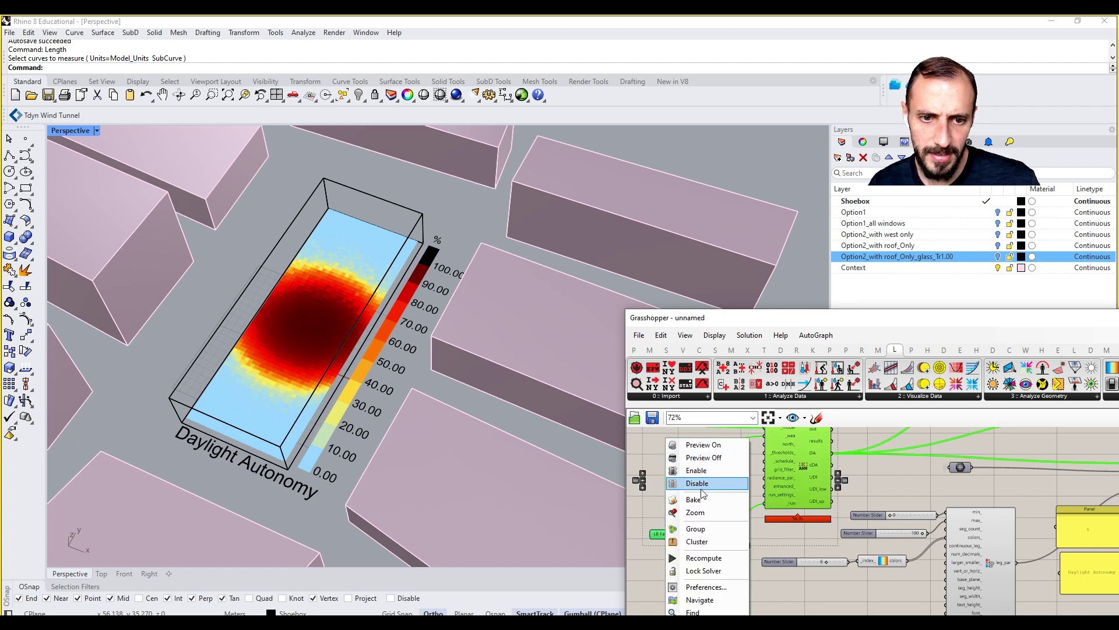
left_click(708, 527)
right_click_drag(976, 504, 922, 487)
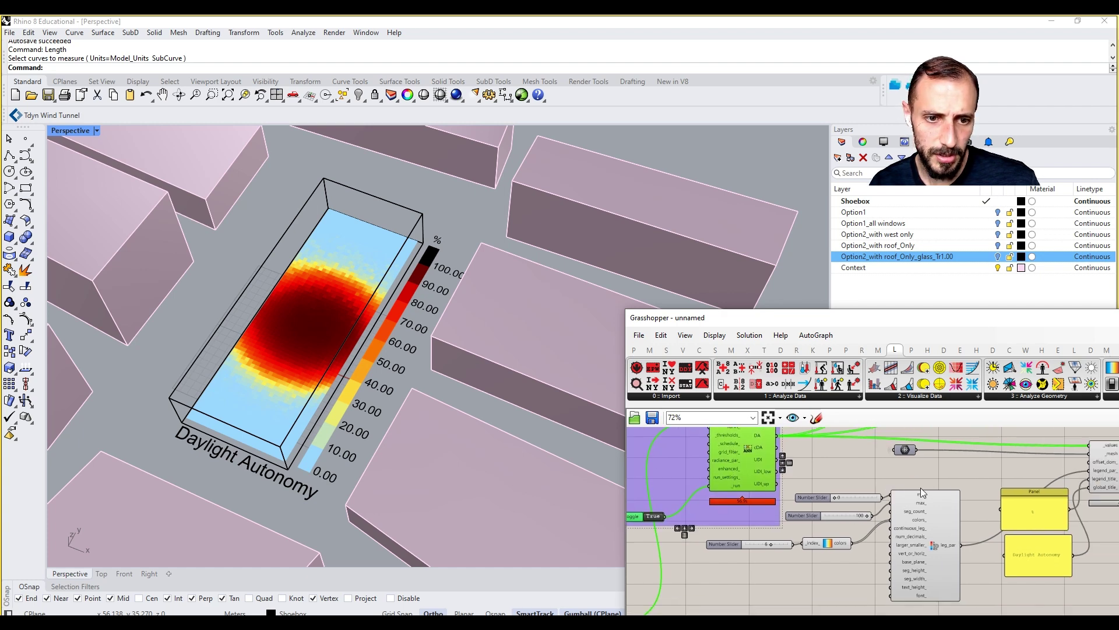
left_click_drag(965, 482, 754, 533)
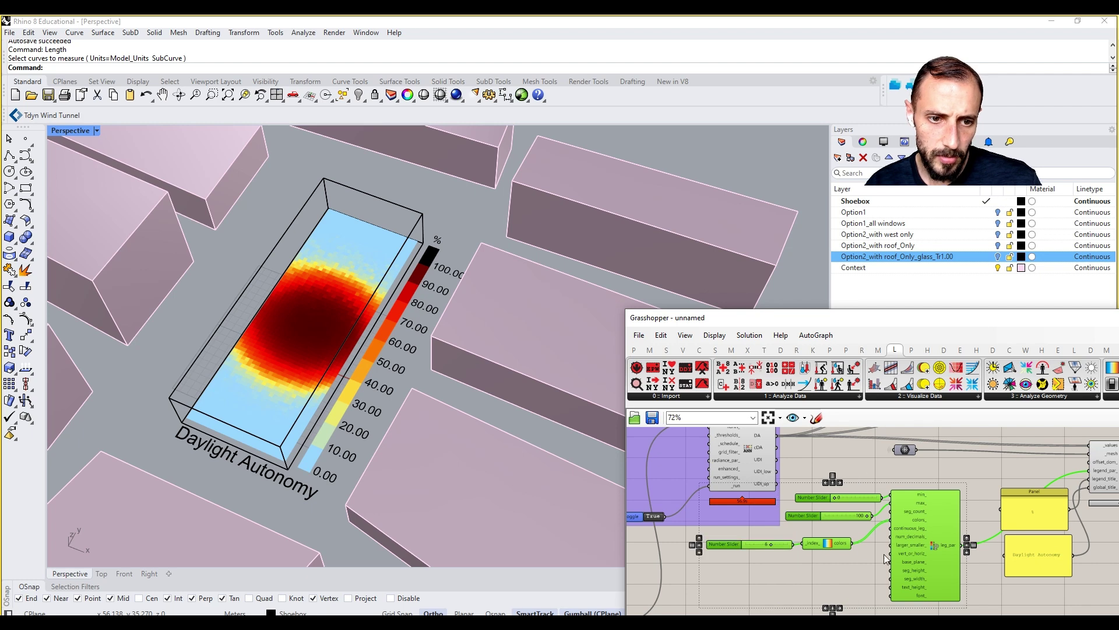
left_click_drag(925, 523, 933, 561)
right_click(902, 506)
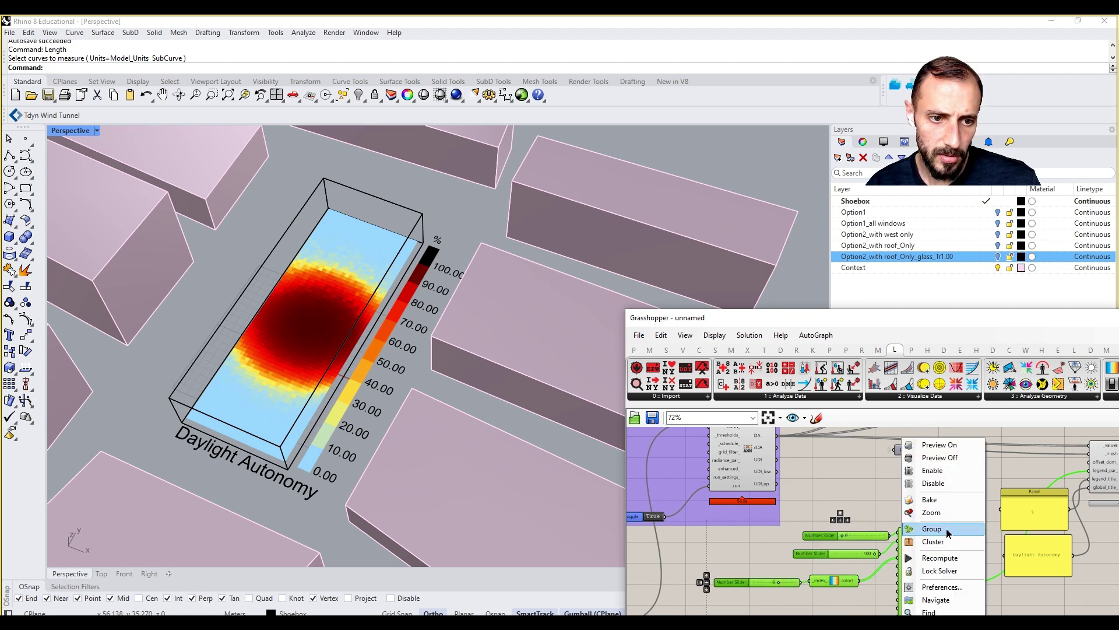
left_click(946, 528)
scroll(827, 540, "down", 3)
left_click_drag(1012, 506, 875, 612)
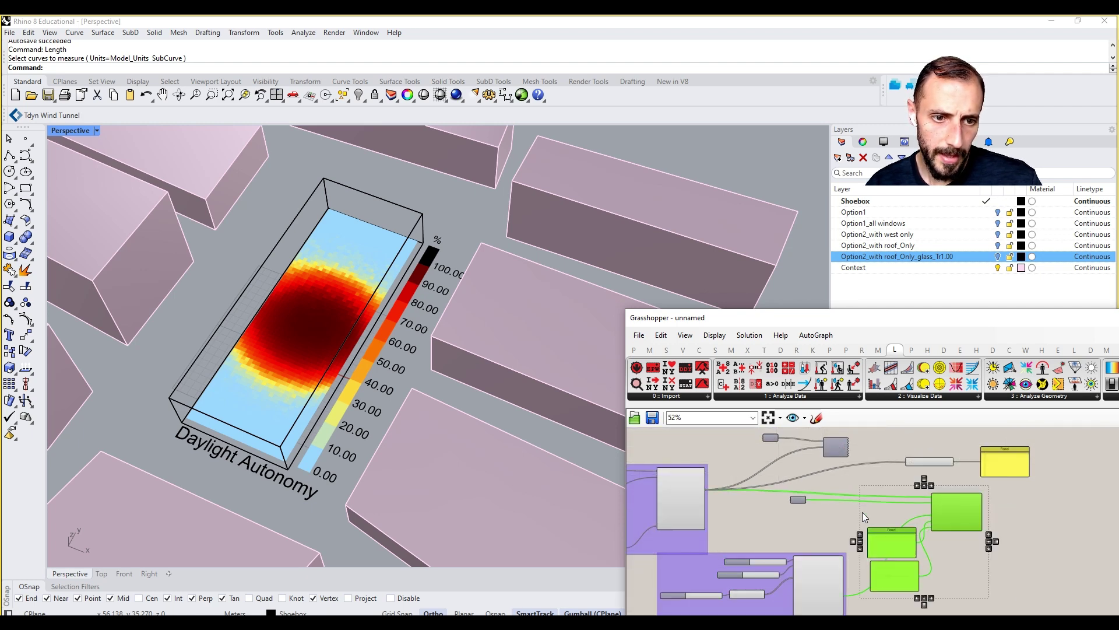
right_click(855, 481)
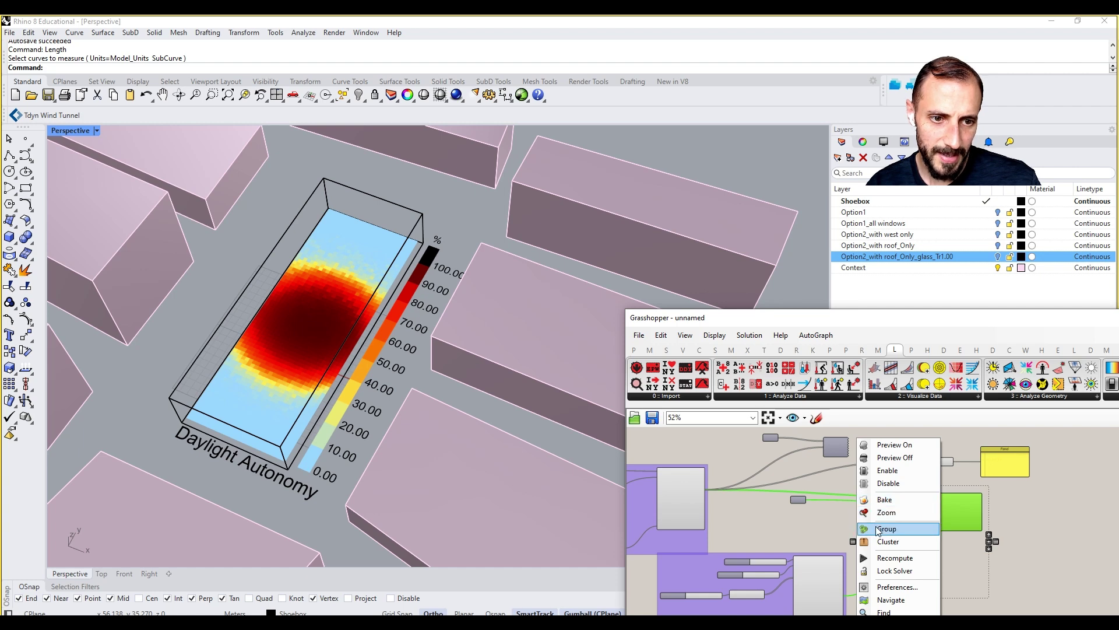
left_click(877, 528)
Set the run Boolean Toggle to False, clearing the heatmap from Rhino.
right_click_drag(636, 564, 918, 557)
scroll(767, 545, "up", 5)
left_click(768, 534)
scroll(928, 560, "down", 10)
Navigate across the facade option groups to the glass transmittance inputs.
scroll(703, 533, "up", 5)
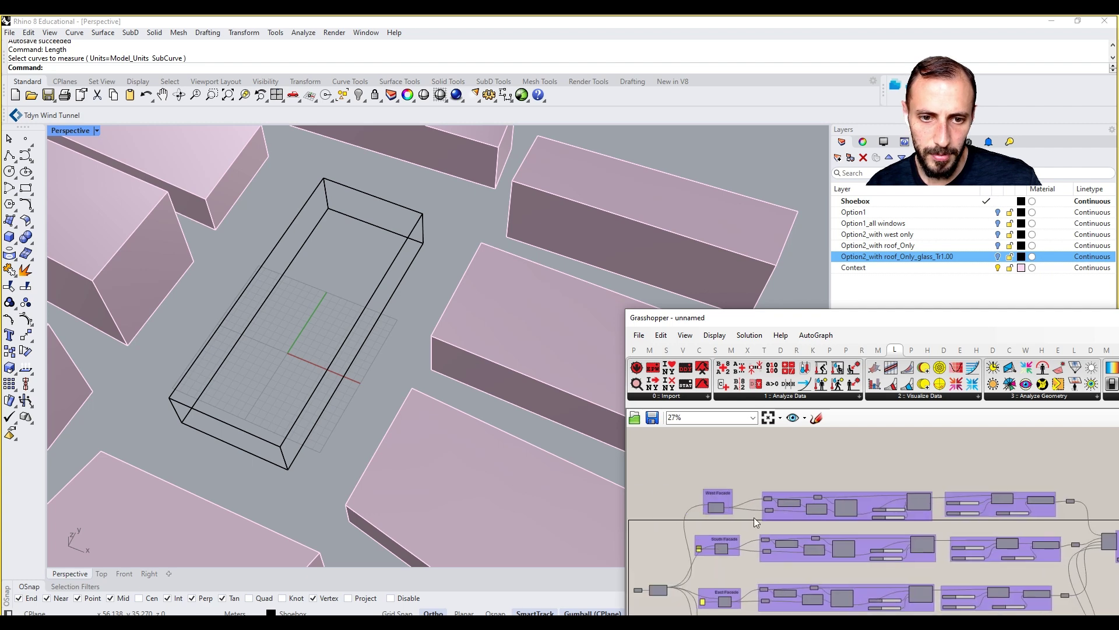
right_click_drag(866, 519, 652, 528)
scroll(1026, 493, "down", 1)
scroll(1027, 493, "up", 2)
right_click_drag(1028, 531, 1006, 493)
scroll(1006, 493, "down", 3)
scroll(845, 485, "up", 5)
right_click_drag(851, 485, 1019, 502)
Set the test glass transmittance to 0.55 and make the baked heatmap layer visible again.
scroll(1018, 503, "down", 7)
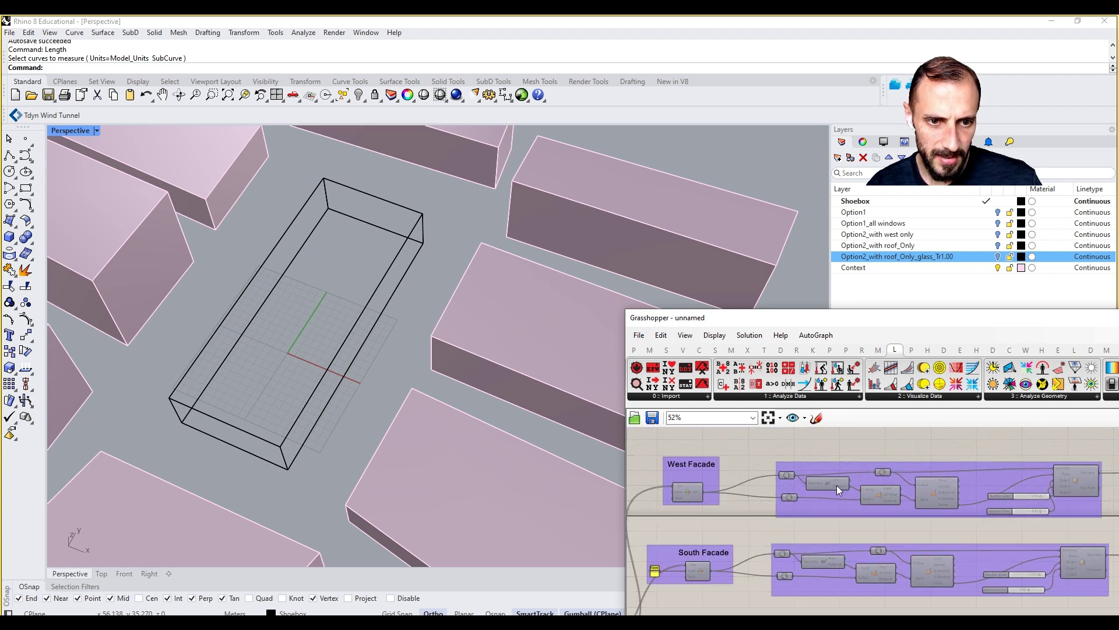
scroll(915, 547, "up", 7)
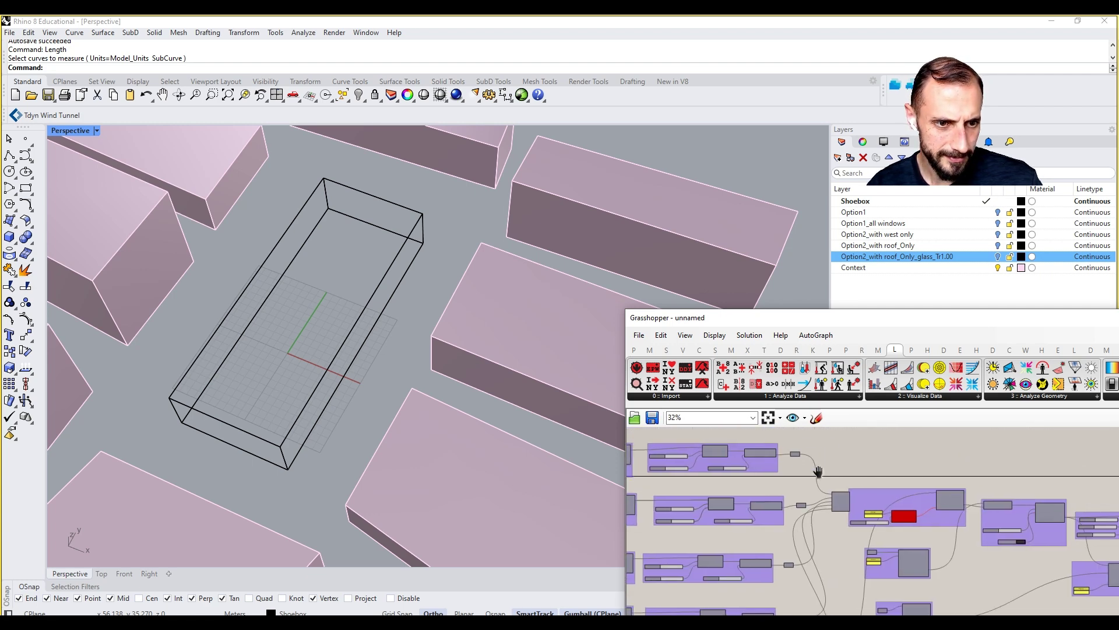
double_click(894, 602)
type("0.55")
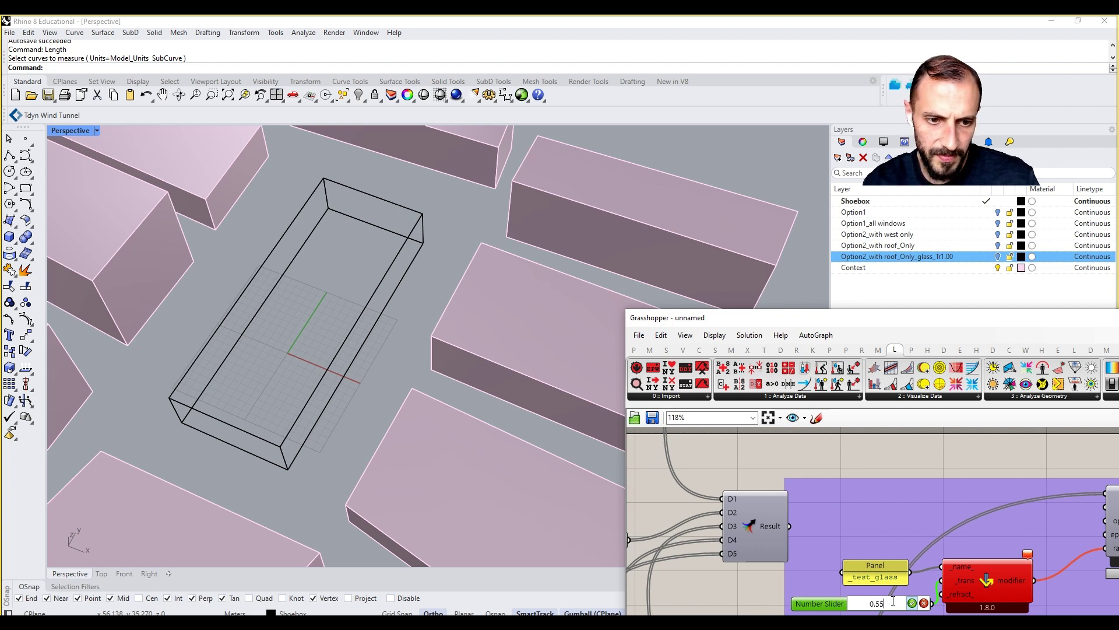
key("Return")
scroll(805, 499, "down", 10)
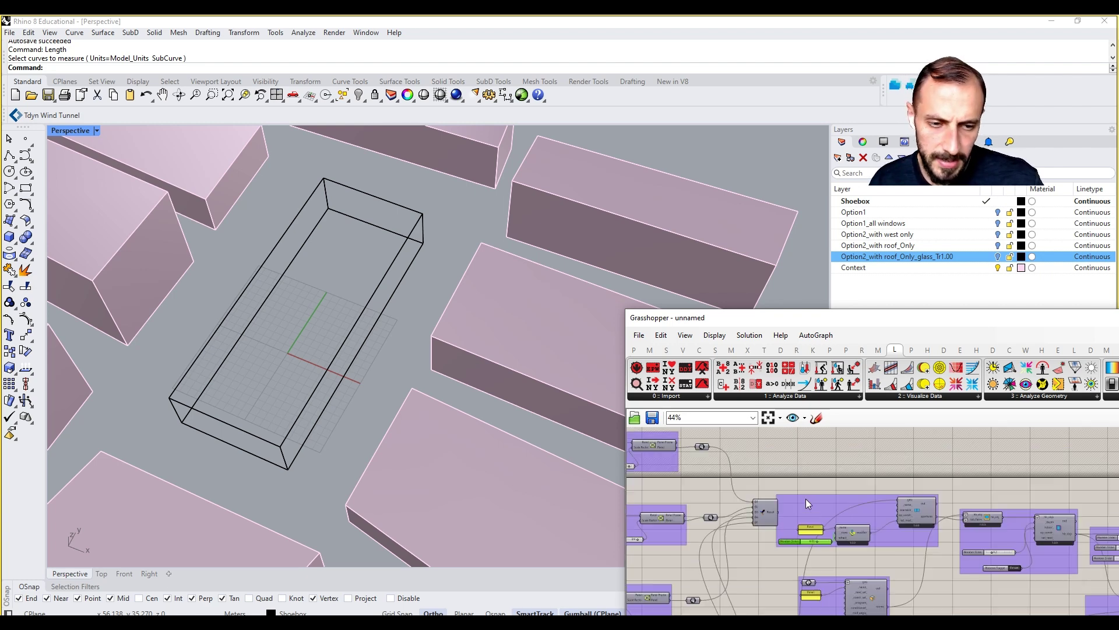
left_click(998, 257)
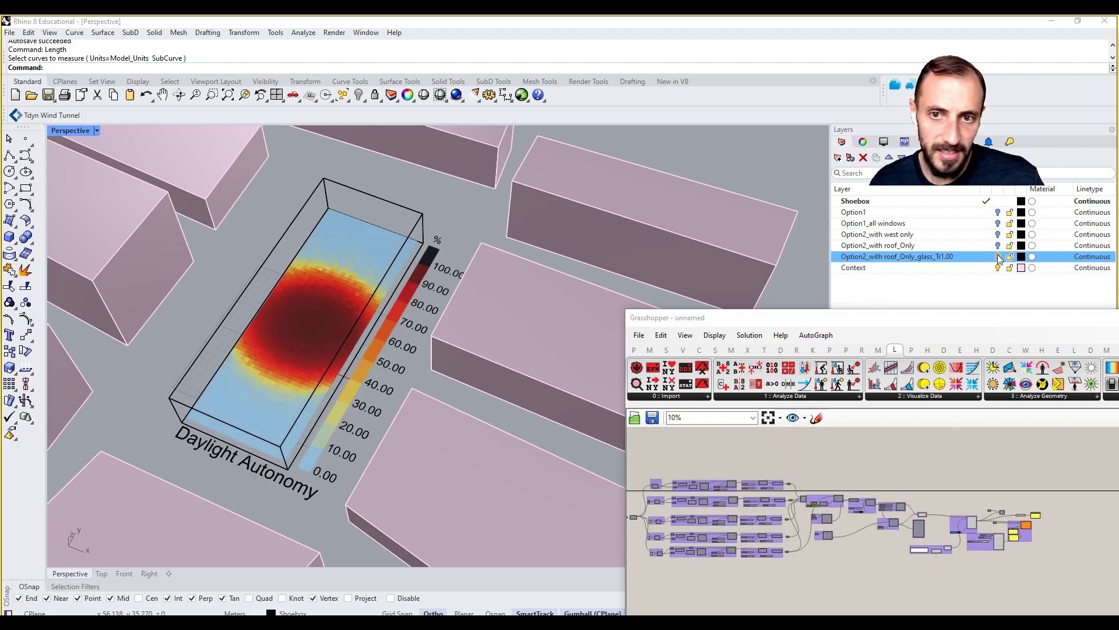